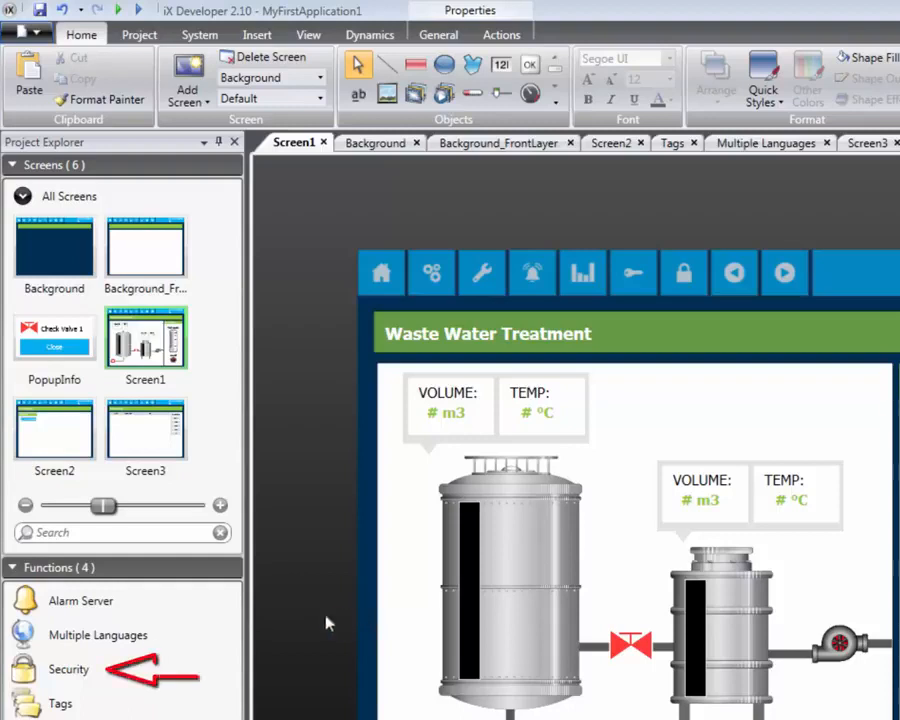
Add a new security group named Service.
{"action": "left_click", "coordinate": [172, 672]}
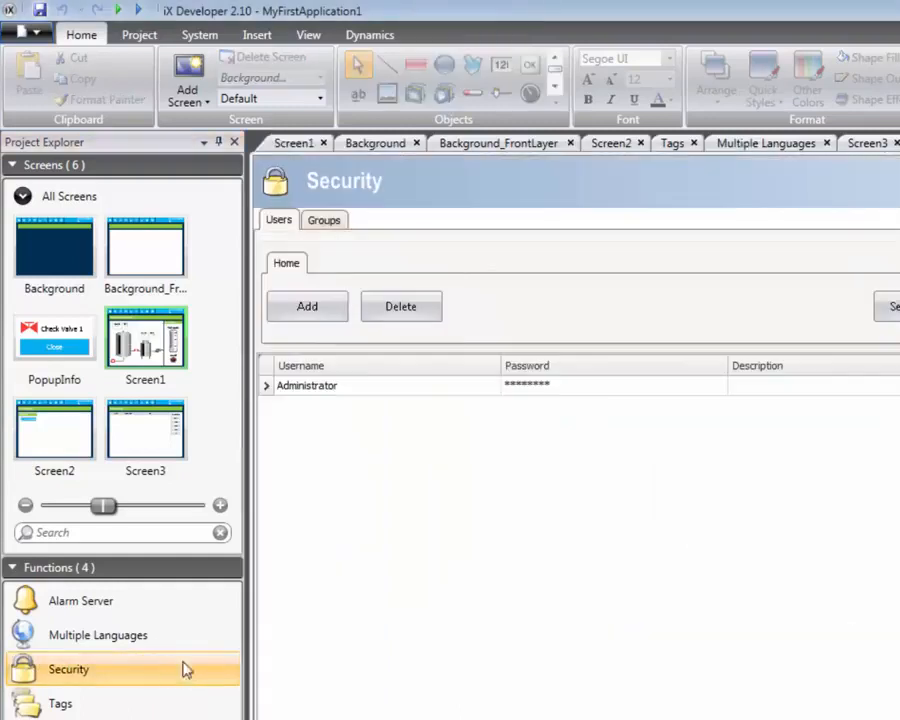
{"action": "left_click", "coordinate": [324, 220]}
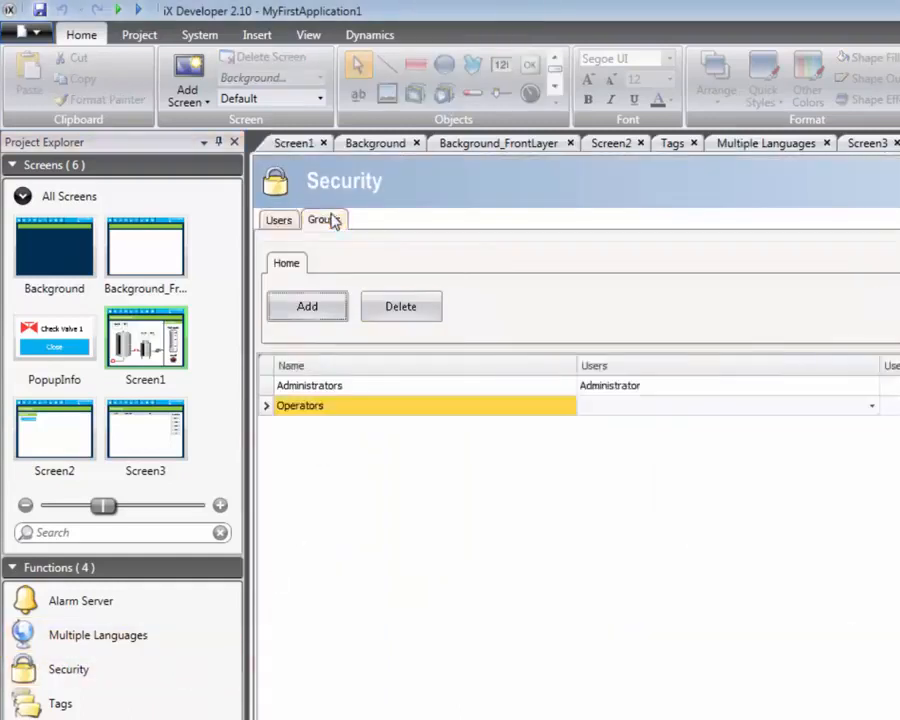
{"action": "left_click", "coordinate": [310, 305]}
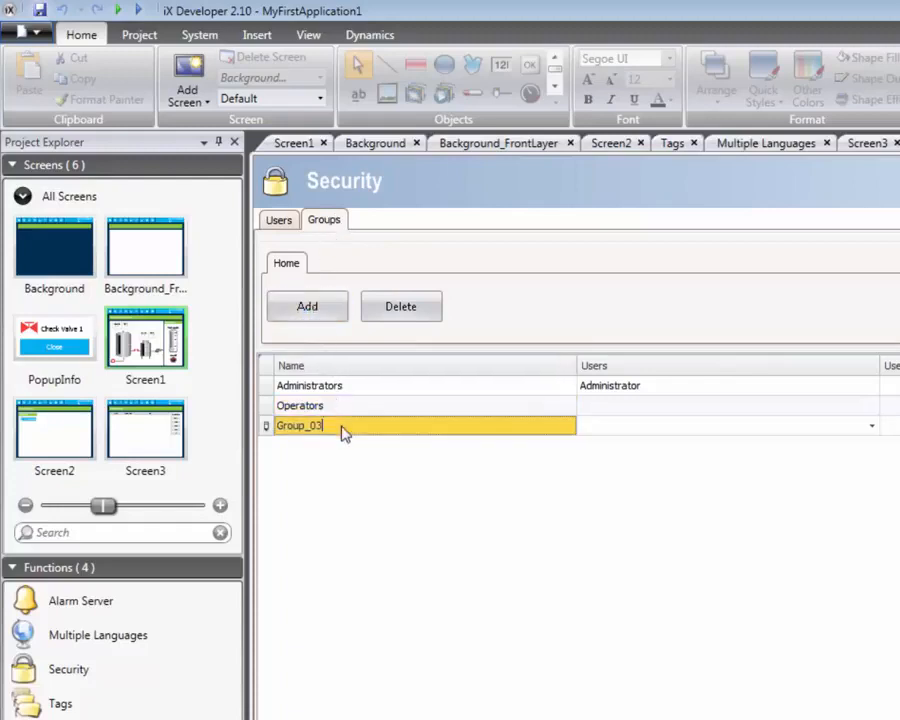
{"action": "left_click", "coordinate": [343, 425]}
{"action": "type", "text": "Service"}
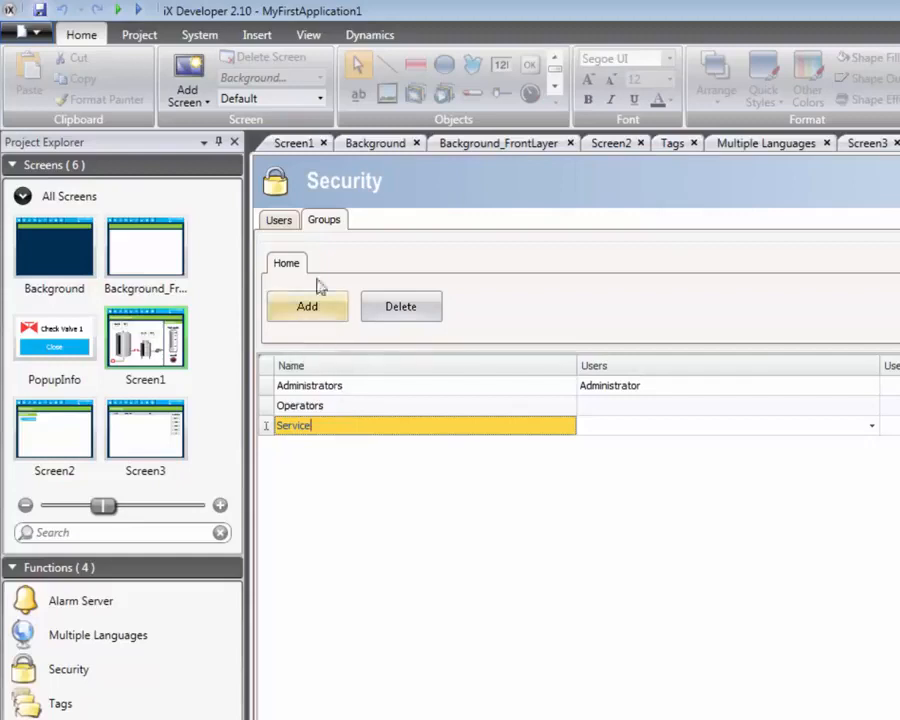
Add a new security user, enter the account password and assign the user to the Operators group.
{"action": "left_click", "coordinate": [284, 221]}
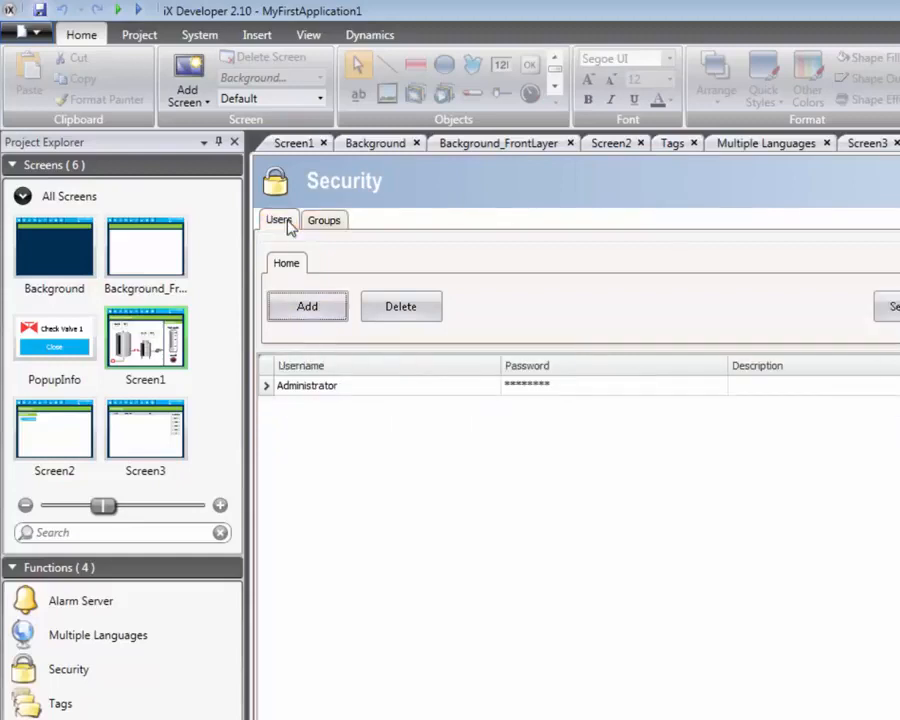
{"action": "left_click", "coordinate": [303, 303]}
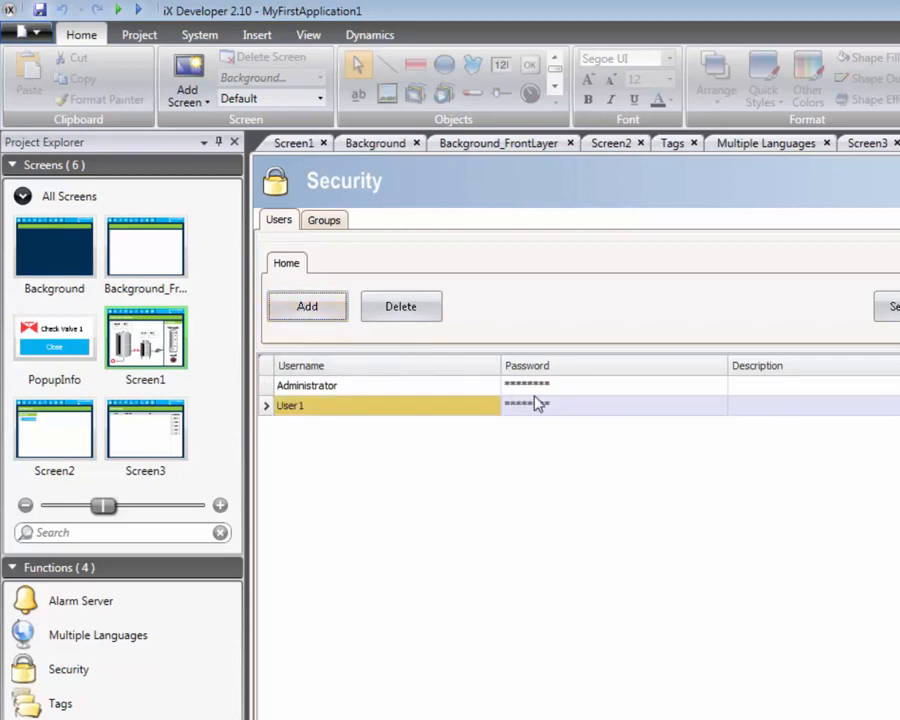
{"action": "left_click", "coordinate": [535, 398]}
{"action": "left_click", "coordinate": [542, 404]}
{"action": "type", "text": "1"}
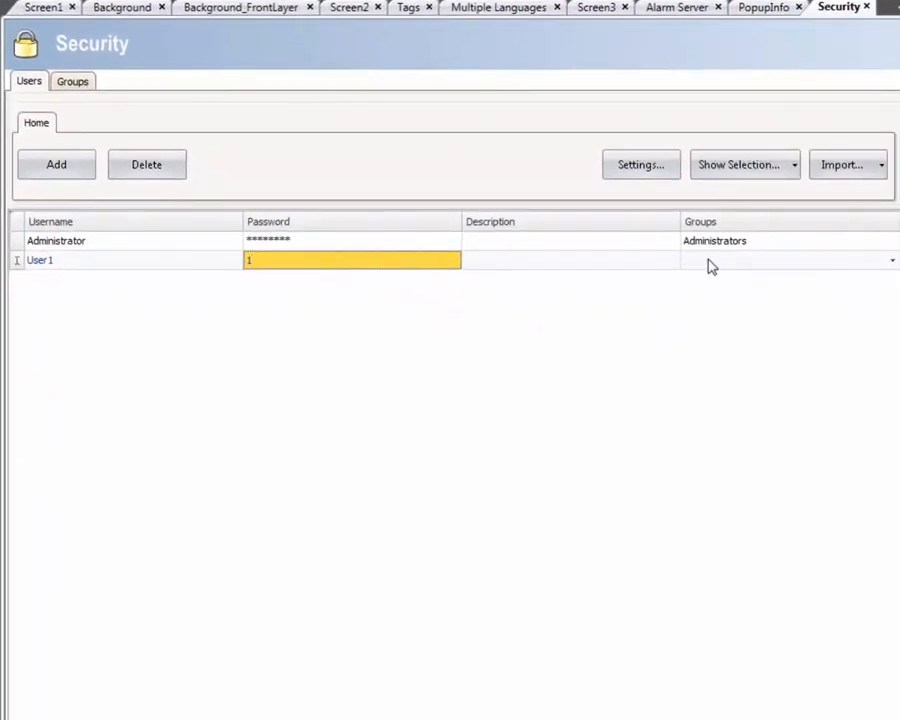
{"action": "left_click", "coordinate": [710, 262]}
{"action": "left_click", "coordinate": [565, 317]}
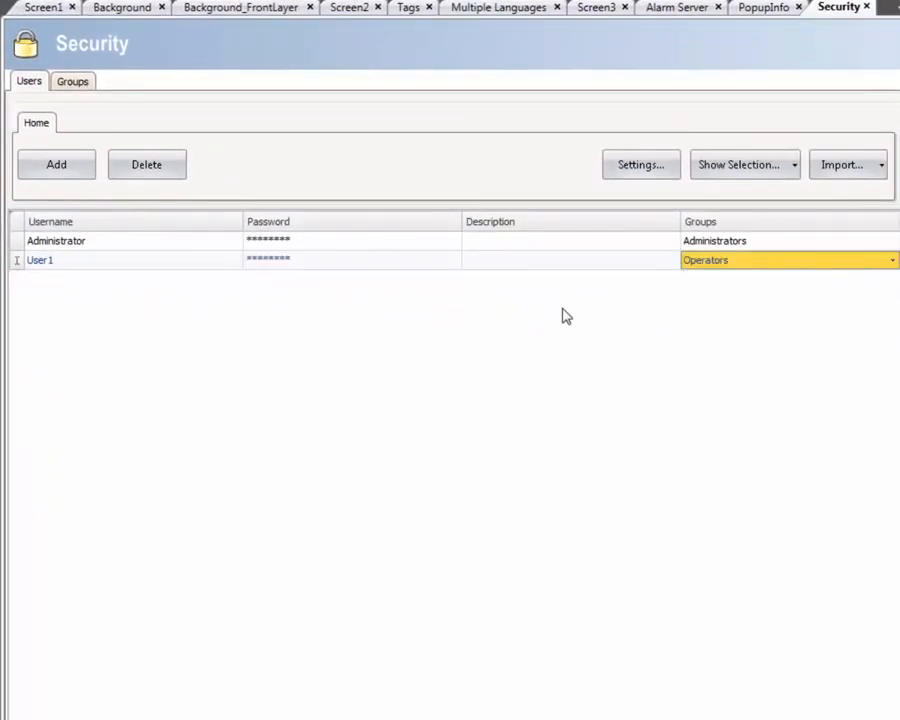
Add a second new security user, enter the account password and assign the user to the Service group.
{"action": "left_click", "coordinate": [66, 163]}
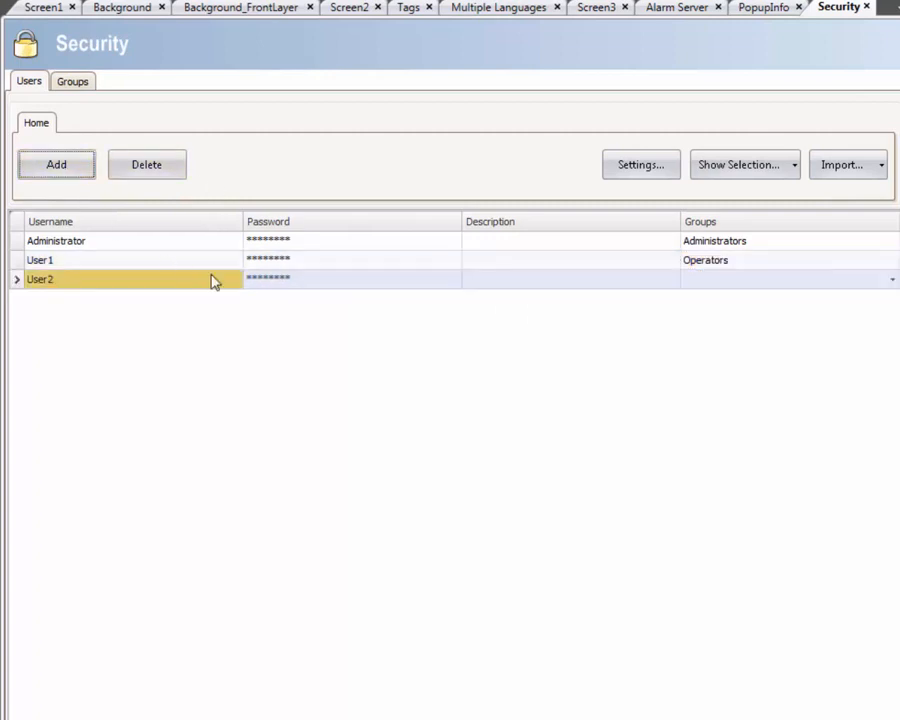
{"action": "left_click", "coordinate": [294, 285]}
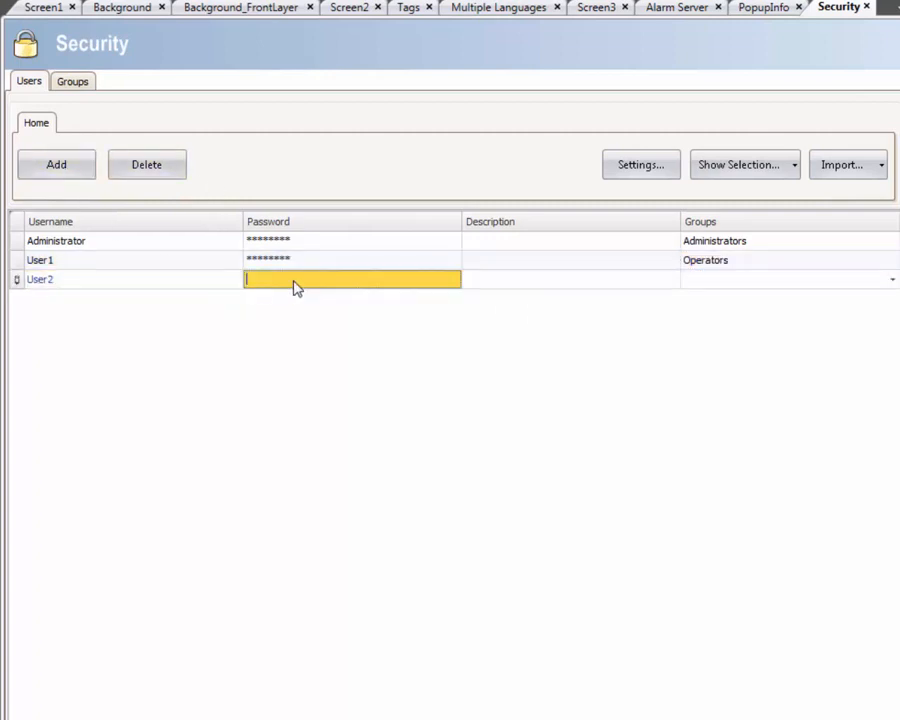
{"action": "left_click", "coordinate": [702, 284]}
{"action": "left_click", "coordinate": [694, 329]}
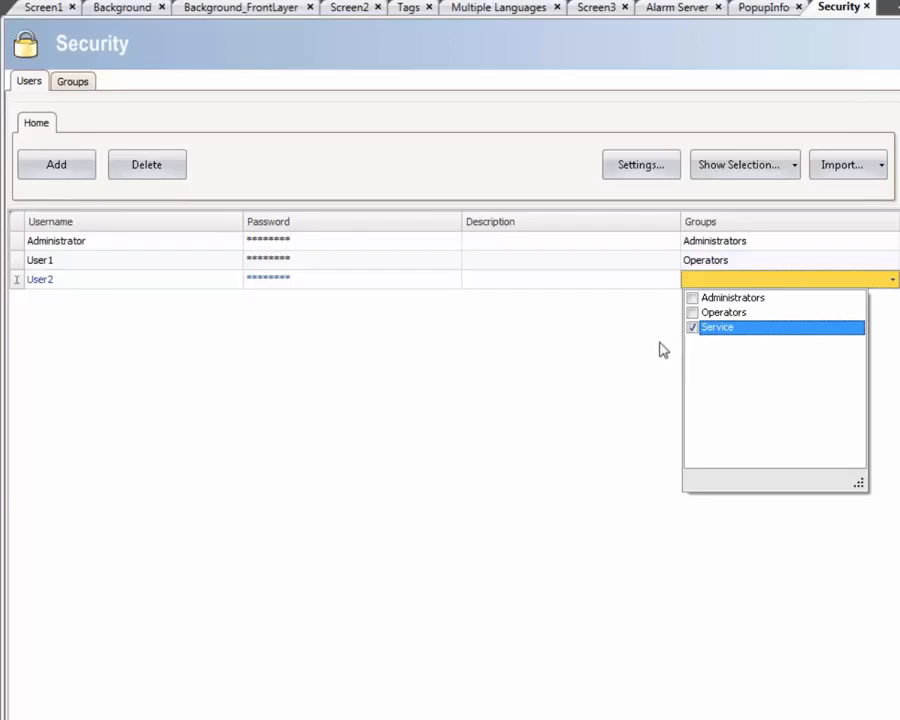
{"action": "left_click", "coordinate": [660, 349]}
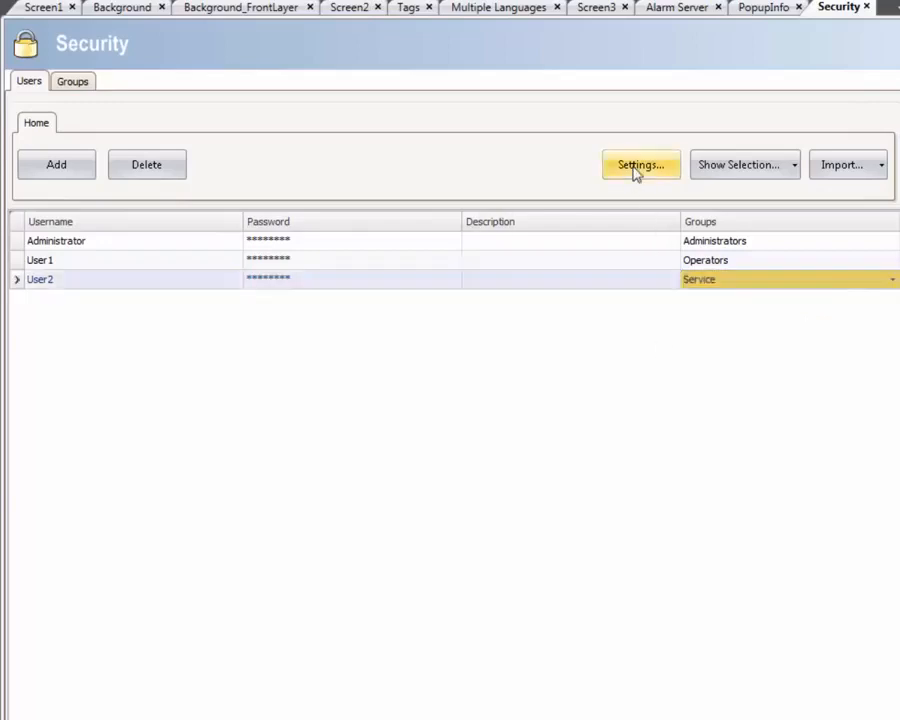
Configure the security settings to Show Access Denied Message on denied access and log users out after 1 minute of inactivity.
{"action": "left_click", "coordinate": [635, 172]}
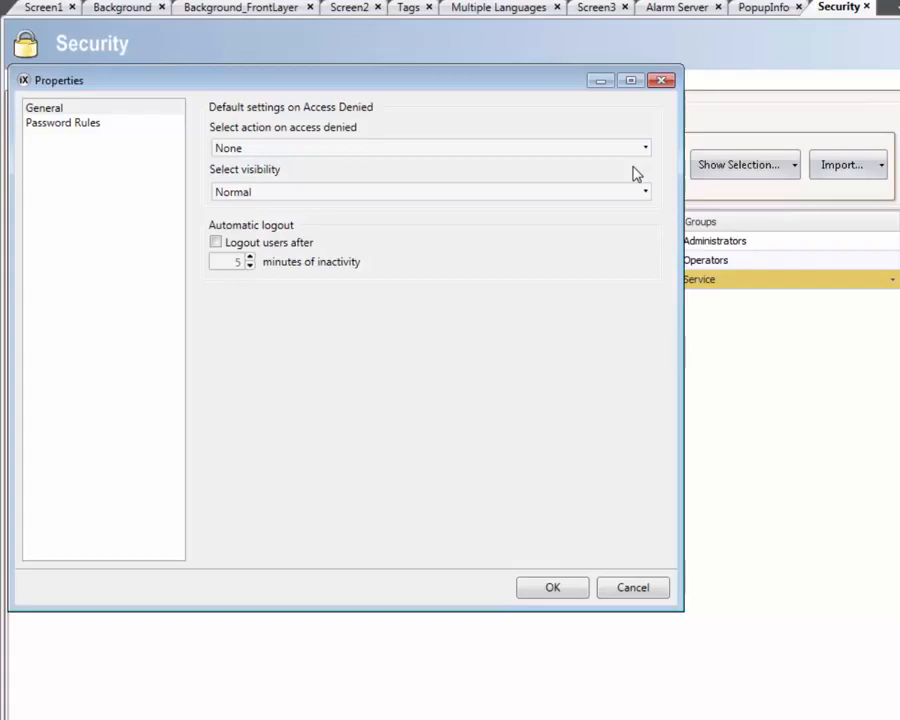
{"action": "left_click", "coordinate": [645, 151]}
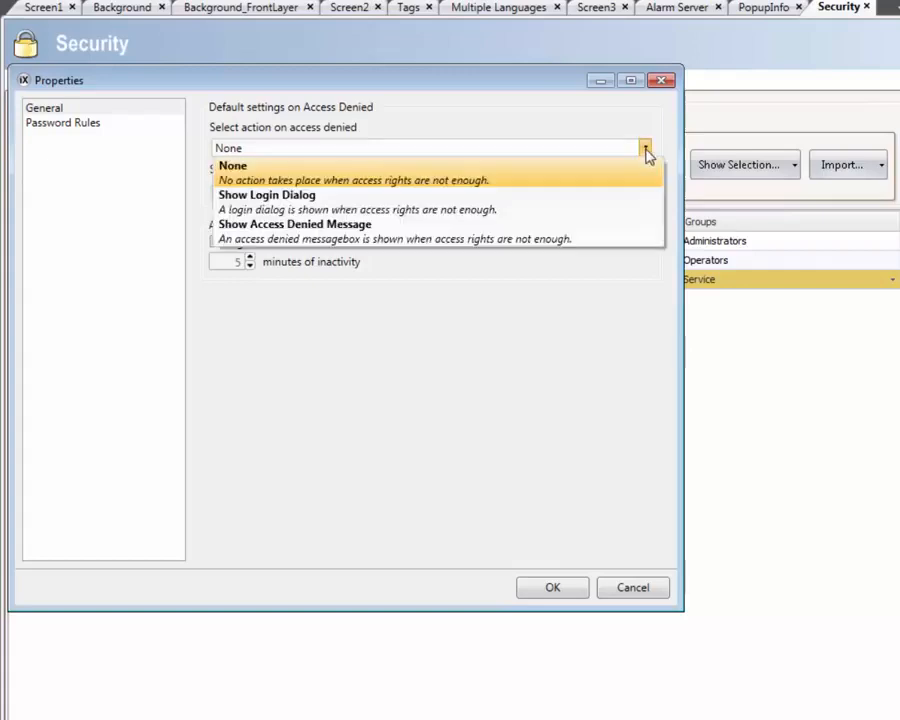
{"action": "left_click", "coordinate": [621, 226]}
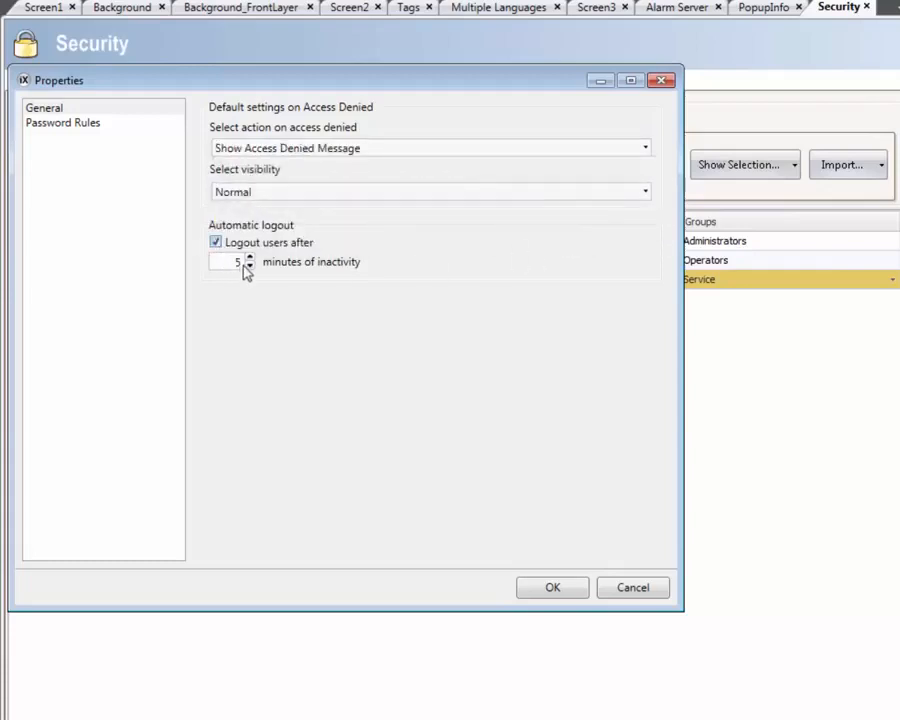
{"action": "left_click", "coordinate": [248, 266]}
{"action": "left_click", "coordinate": [250, 266]}
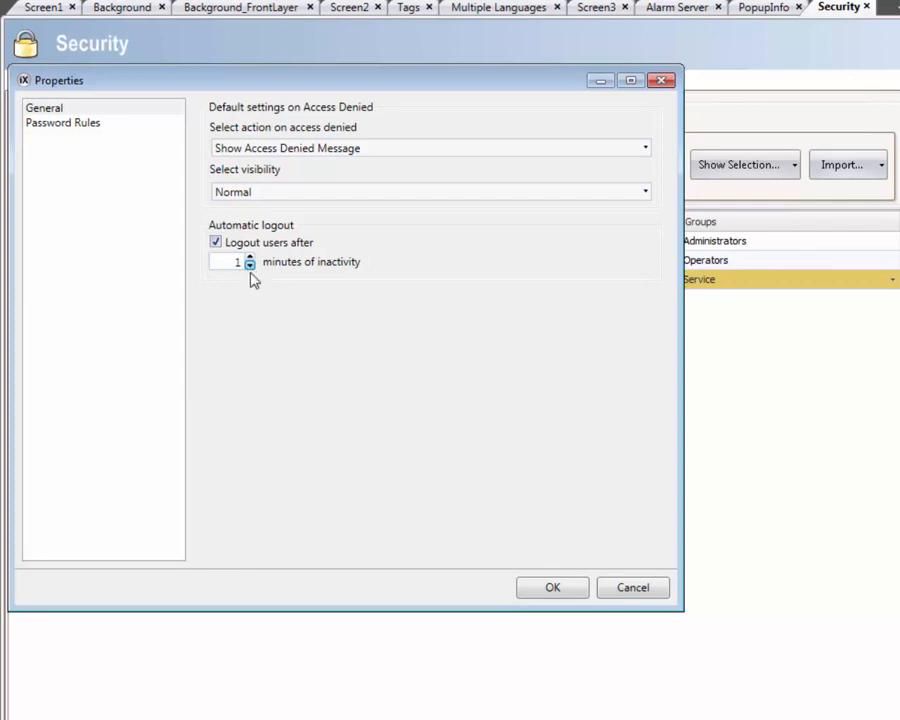
{"action": "left_click", "coordinate": [556, 588]}
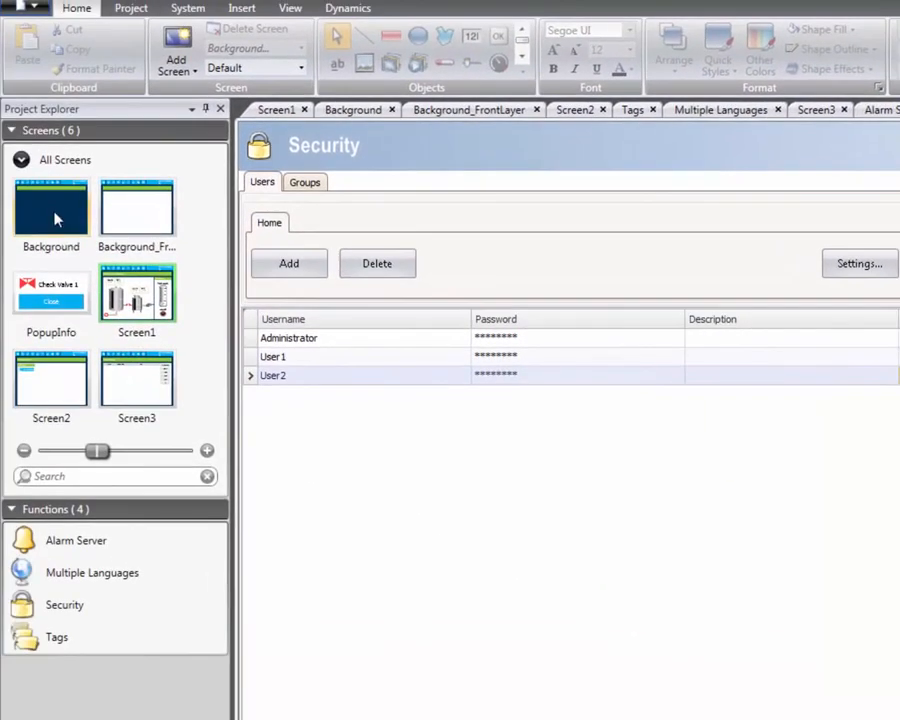
Assign the Login action to the Click event of the key button on the Background screen.
{"action": "double_click", "coordinate": [55, 218]}
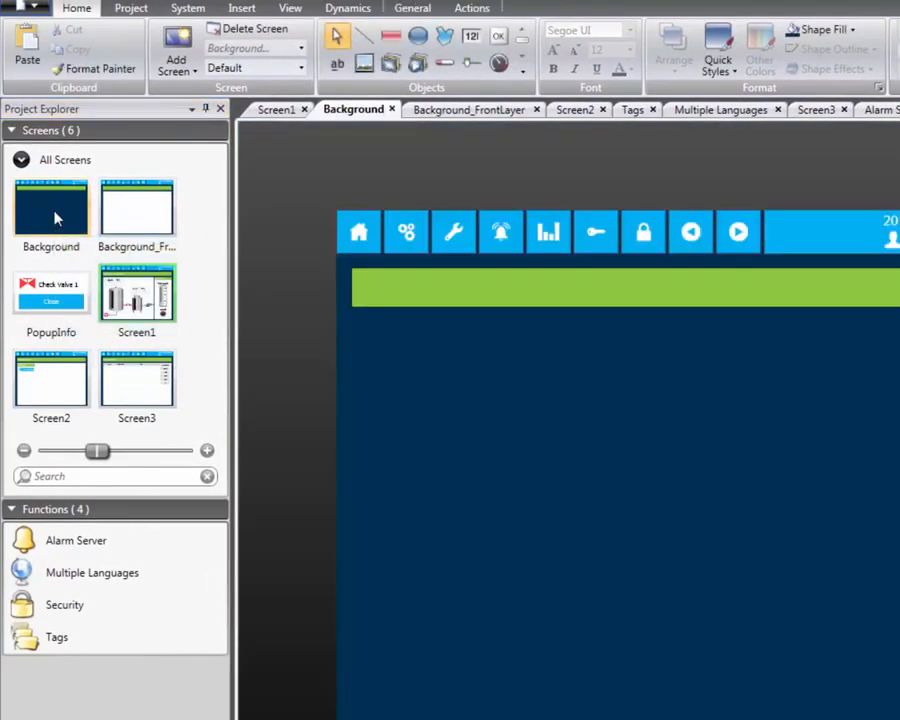
{"action": "left_click", "coordinate": [600, 243]}
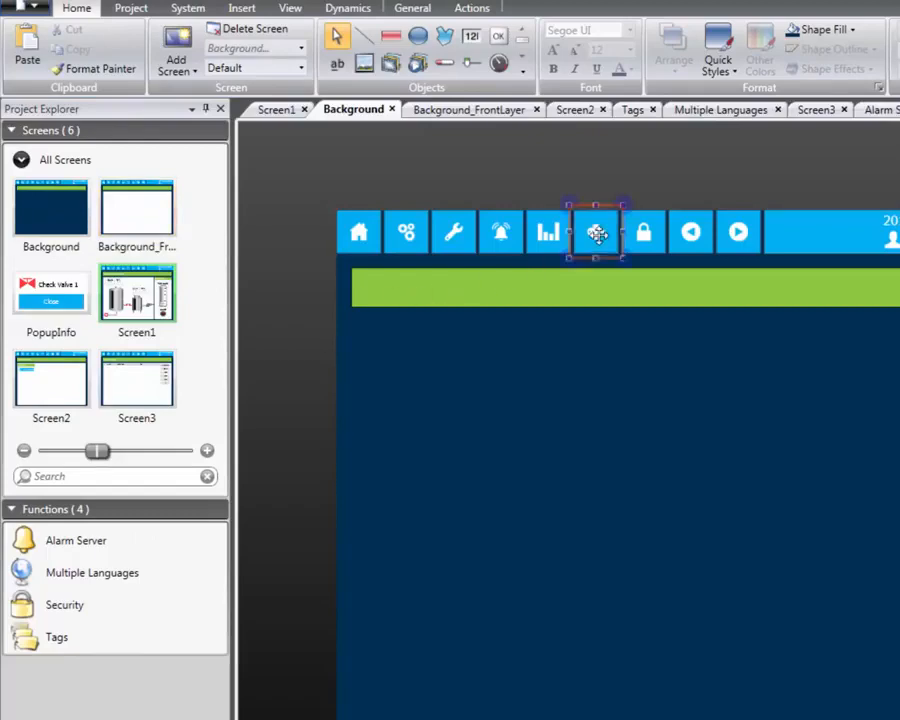
{"action": "left_click", "coordinate": [471, 8]}
{"action": "left_click", "coordinate": [178, 30]}
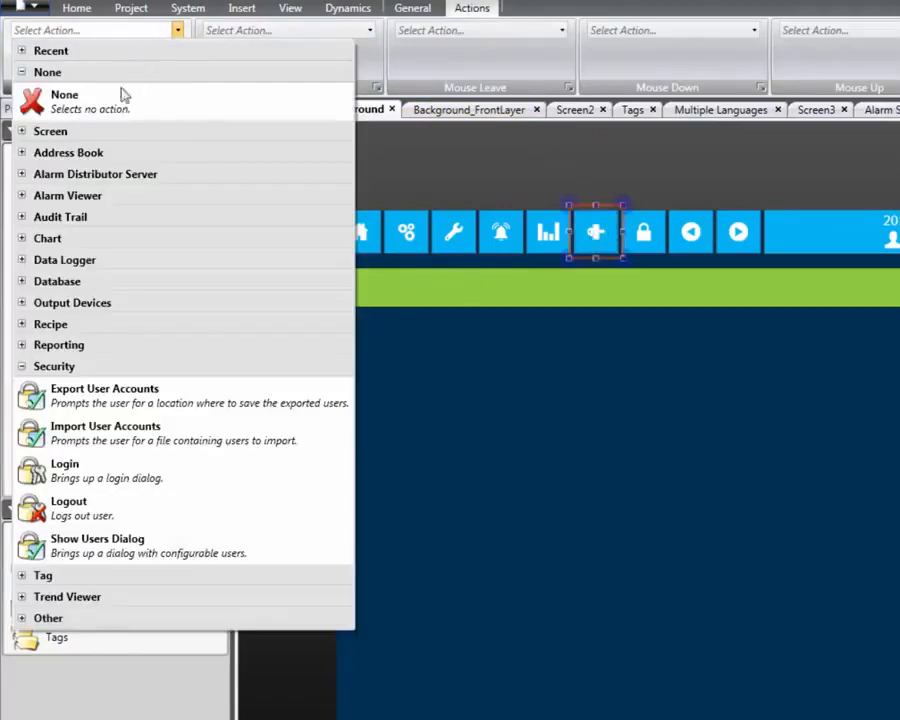
{"action": "left_click", "coordinate": [88, 468]}
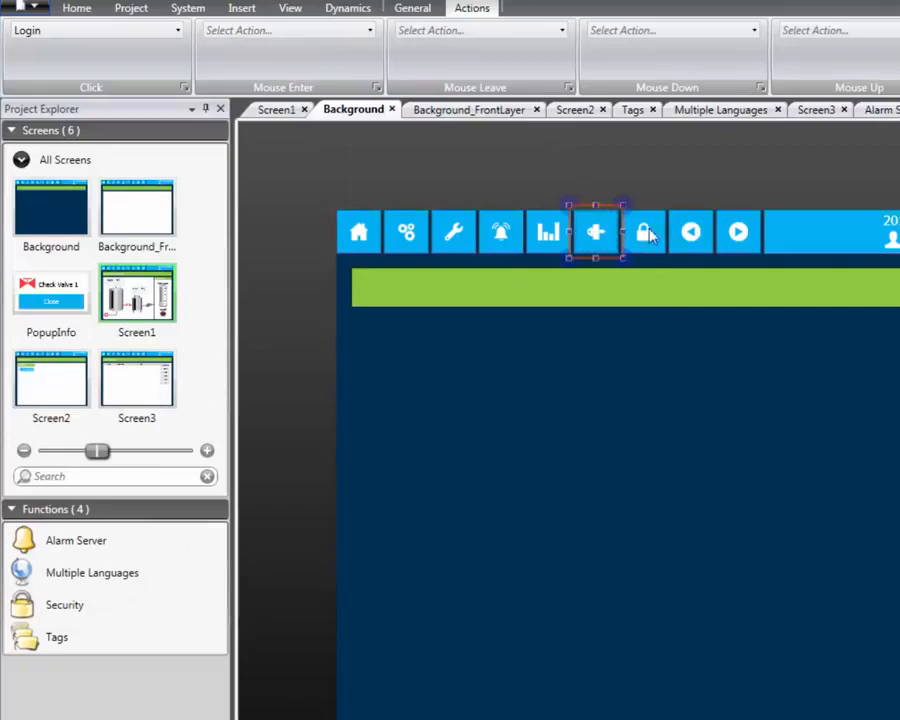
Assign the Logout action to the Click event of the padlock button on the Background screen.
{"action": "left_click", "coordinate": [648, 234]}
{"action": "left_click", "coordinate": [172, 30]}
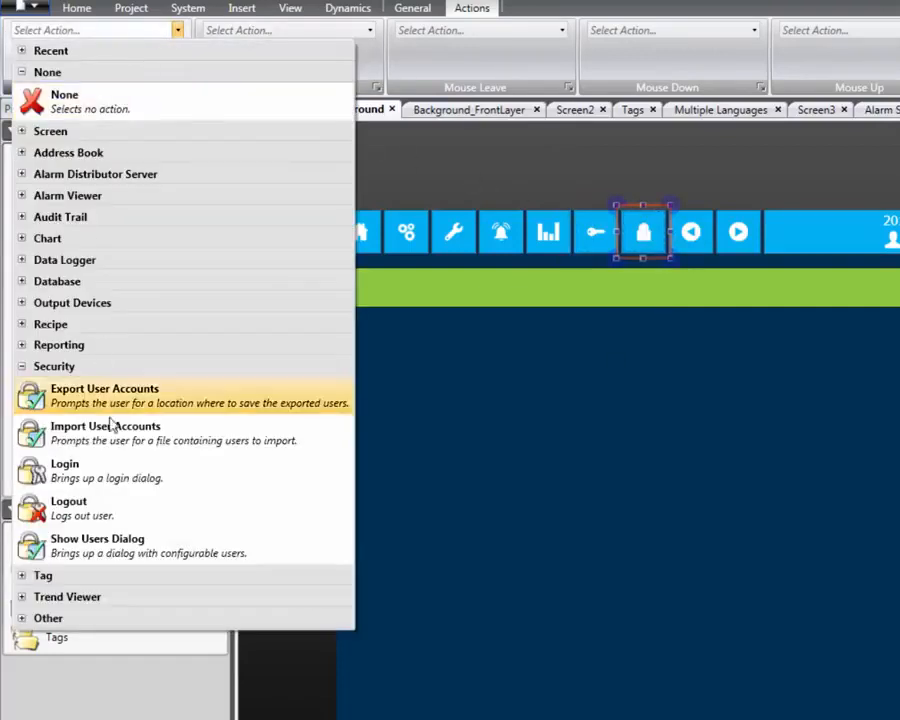
{"action": "left_click", "coordinate": [128, 510]}
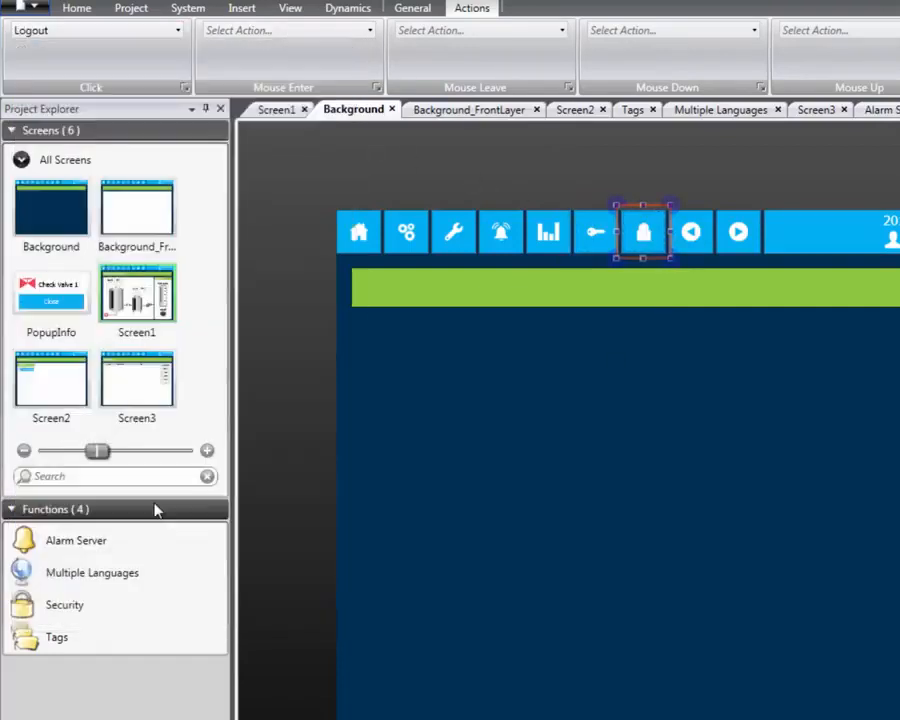
{"action": "left_click", "coordinate": [478, 525]}
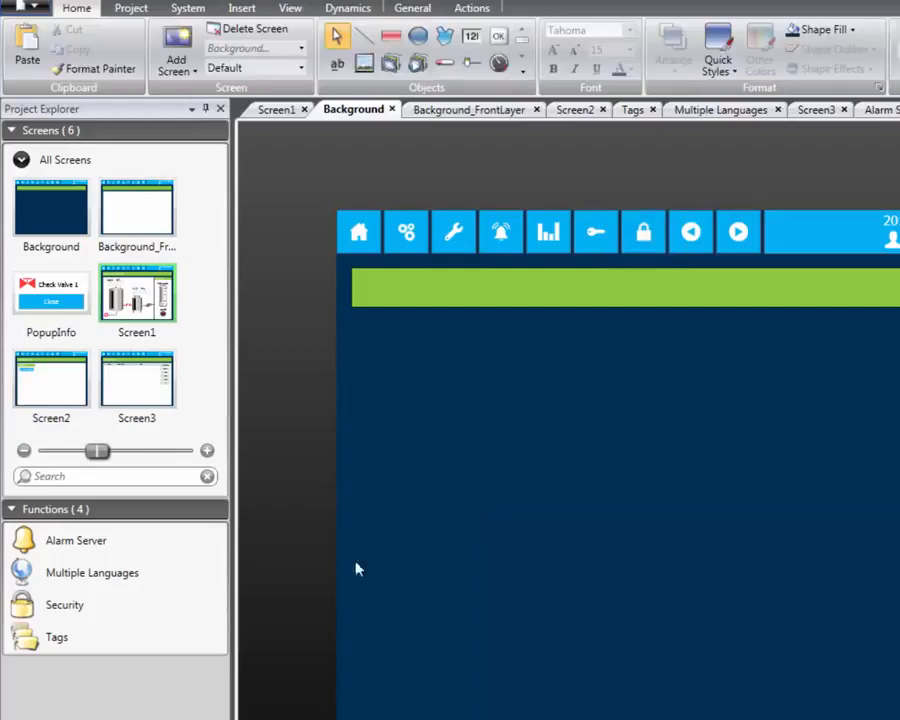
Add the Current User system tag to the project's tag list.
{"action": "double_click", "coordinate": [148, 640]}
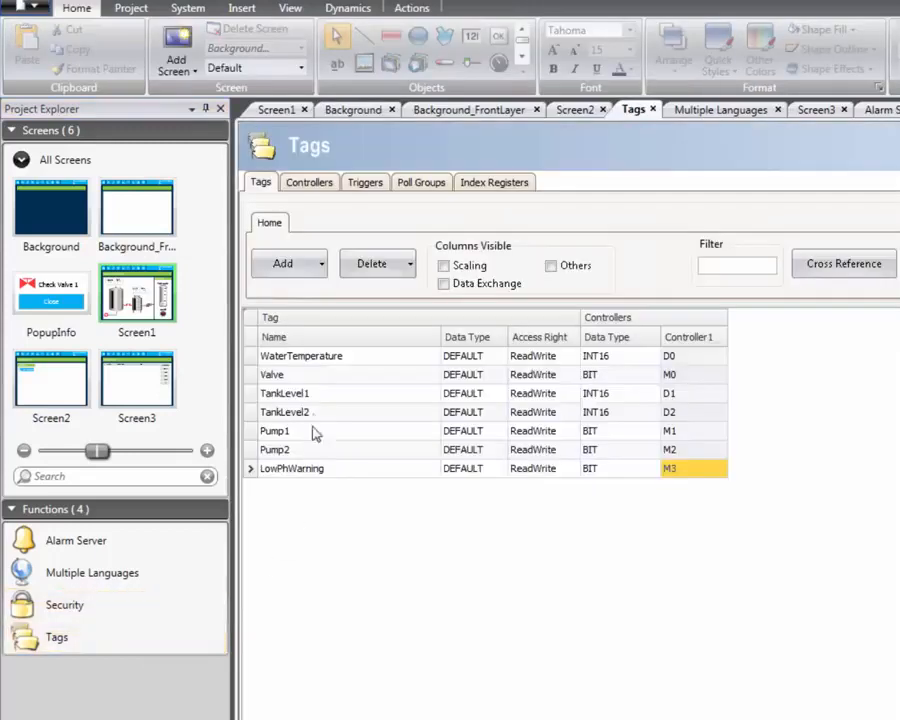
{"action": "left_click", "coordinate": [320, 265]}
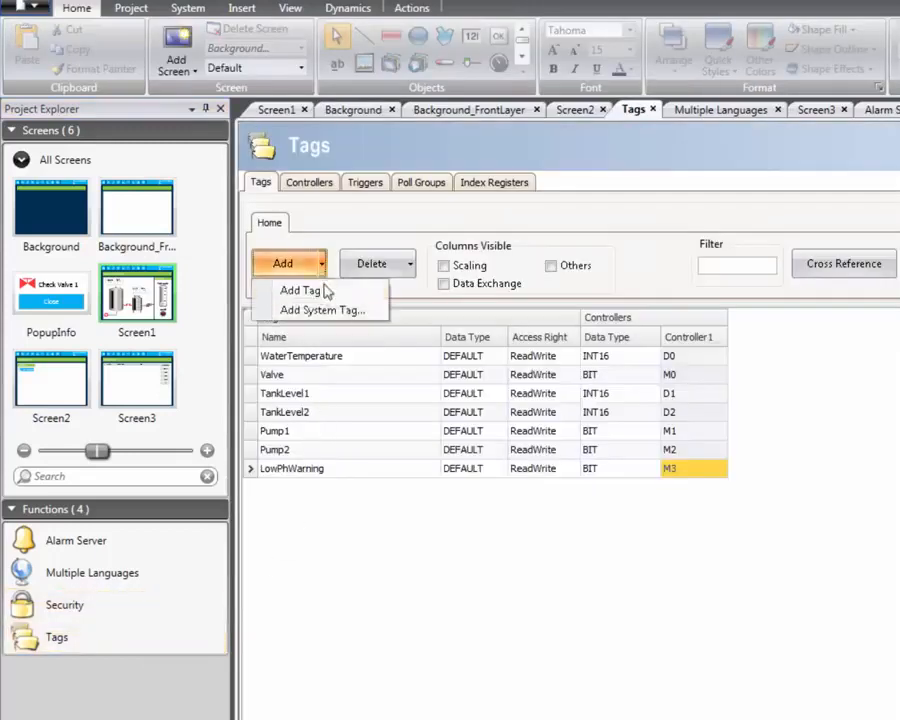
{"action": "left_click", "coordinate": [316, 311]}
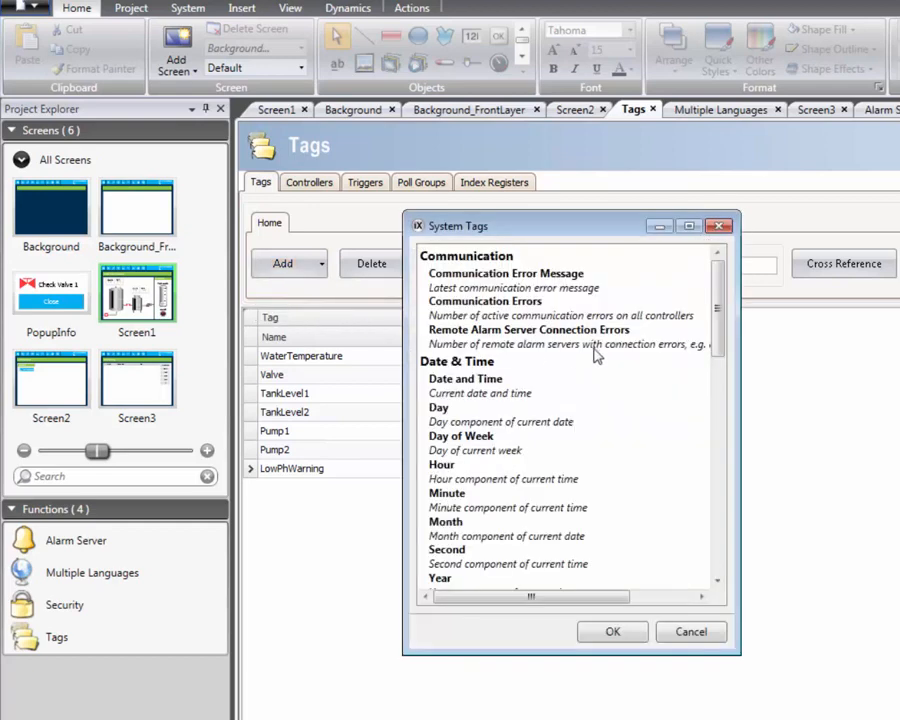
{"action": "left_click_drag", "start_coordinate": [713, 338], "coordinate": [700, 458]}
{"action": "left_click", "coordinate": [560, 546]}
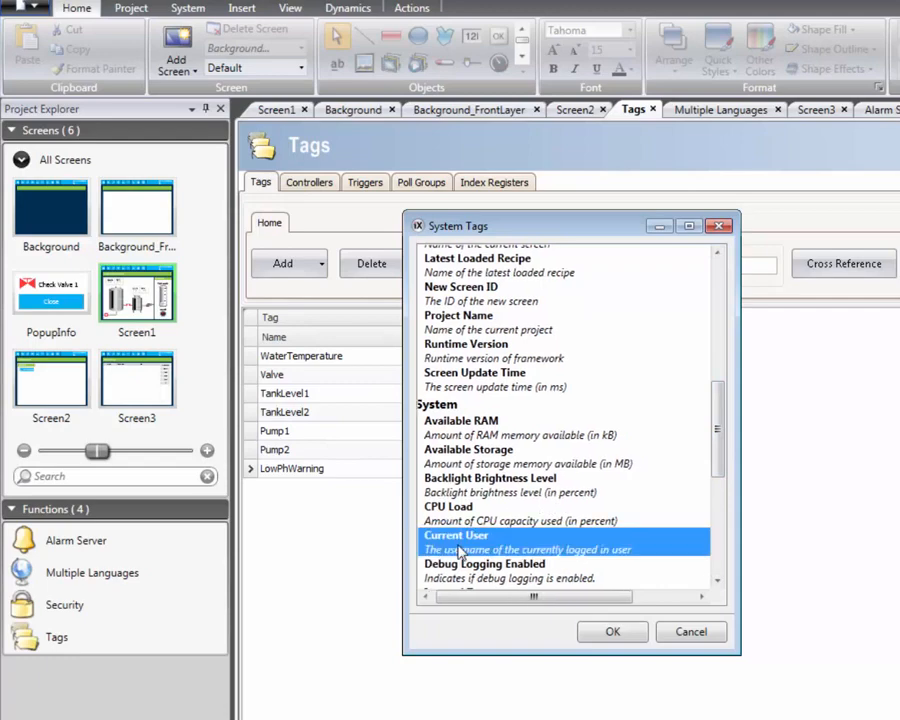
{"action": "left_click", "coordinate": [604, 632]}
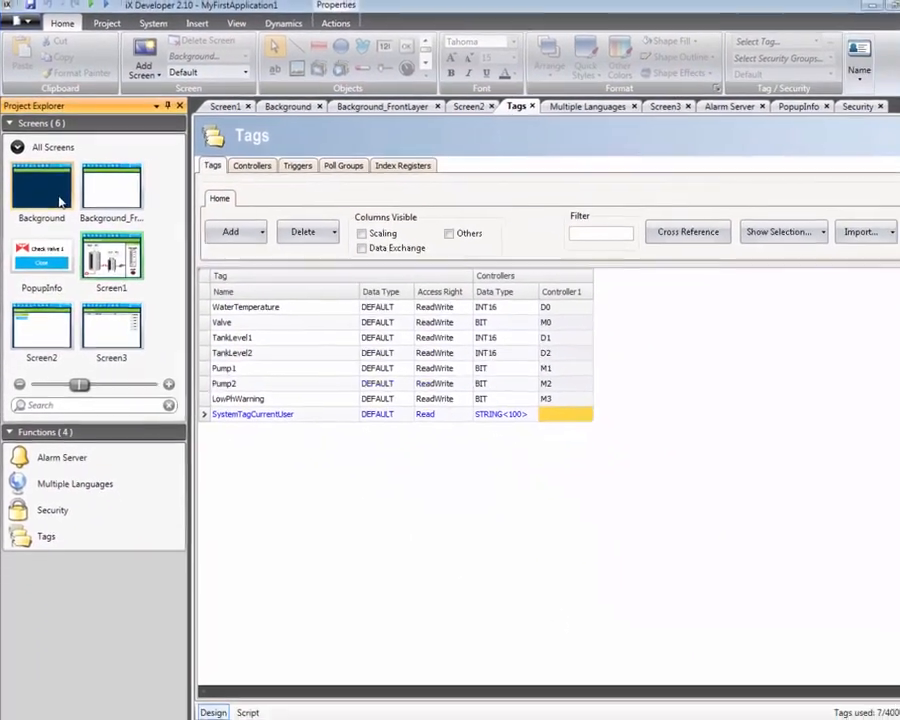
Place a text object beside the user icon in the Background screen's header and change its font colour.
{"action": "double_click", "coordinate": [60, 202]}
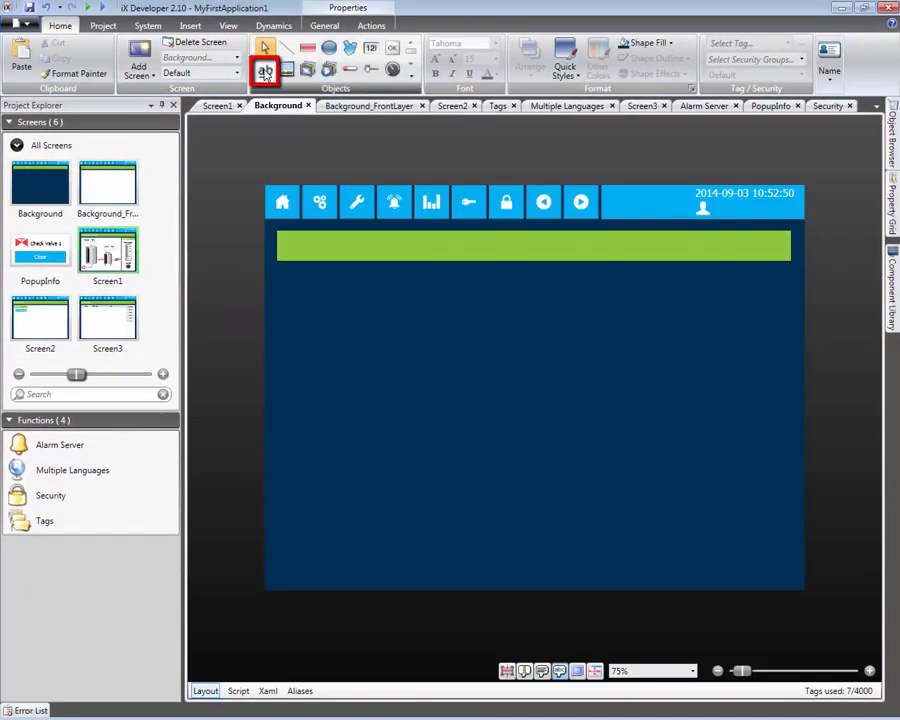
{"action": "left_click", "coordinate": [266, 72]}
{"action": "left_click", "coordinate": [722, 199]}
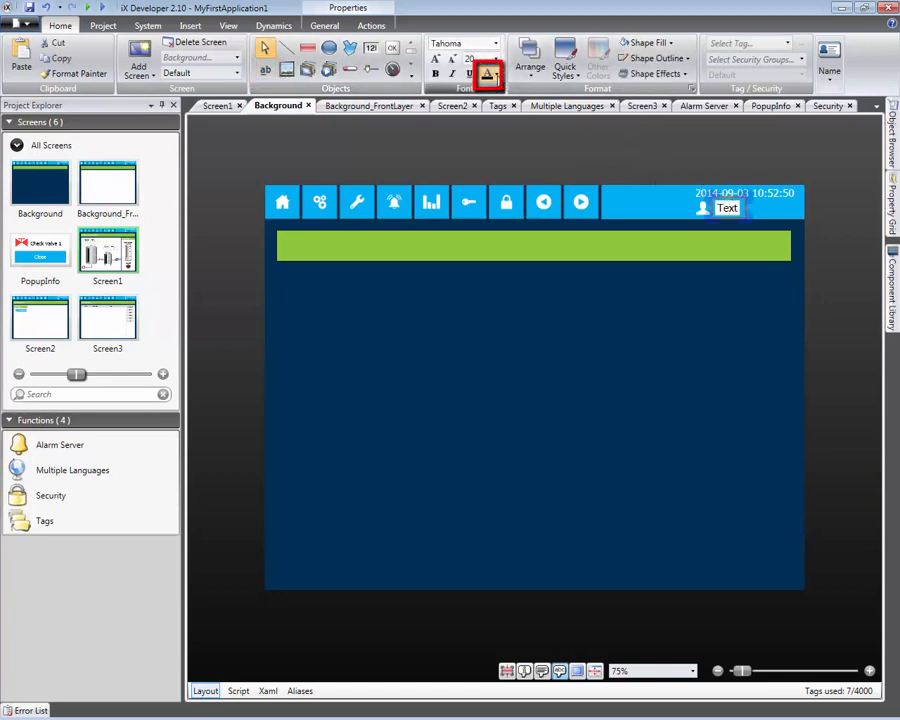
{"action": "left_click", "coordinate": [496, 77]}
{"action": "left_click", "coordinate": [490, 114]}
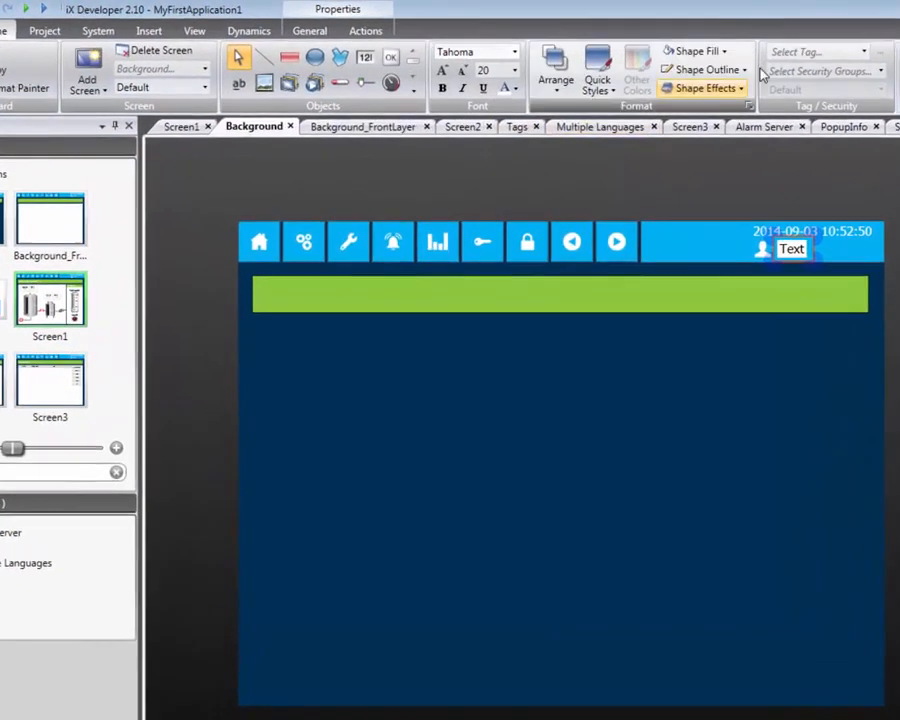
Connect the header text object beside the user icon to the SystemTagCurrentUser tag.
{"action": "left_click", "coordinate": [870, 54]}
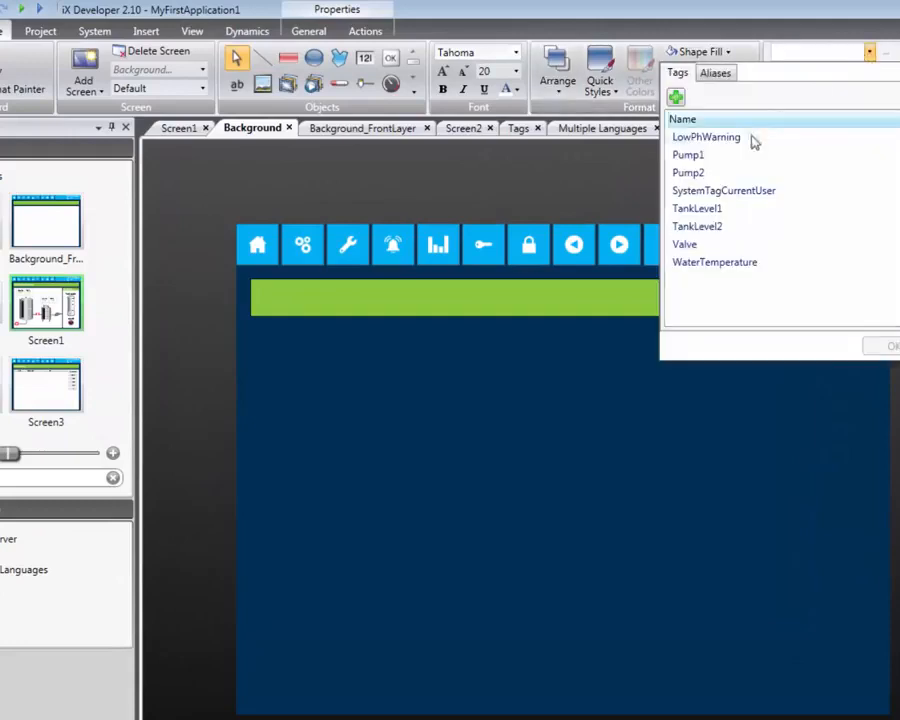
{"action": "left_click", "coordinate": [727, 193]}
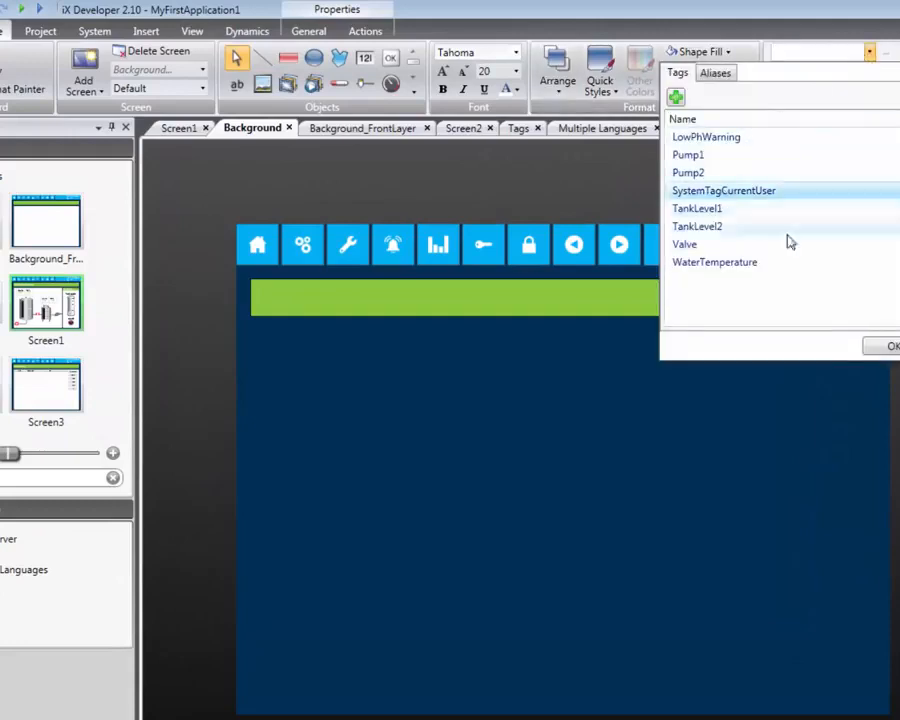
{"action": "left_click", "coordinate": [886, 349]}
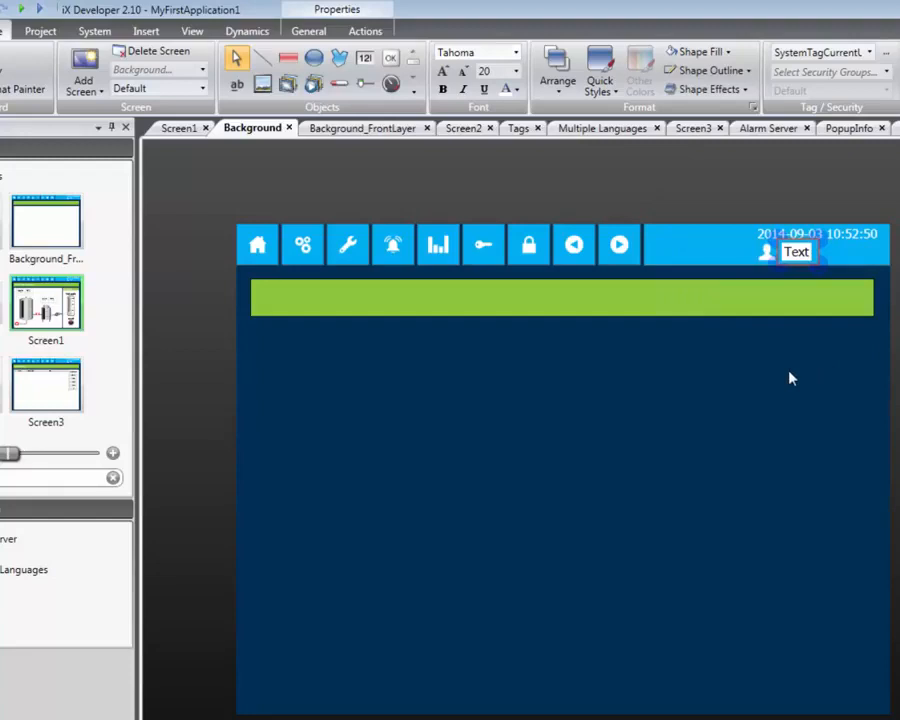
Restrict the pump symbol (Pump2) beneath the large tank on Screen1 to the Operators security group.
{"action": "double_click", "coordinate": [50, 312]}
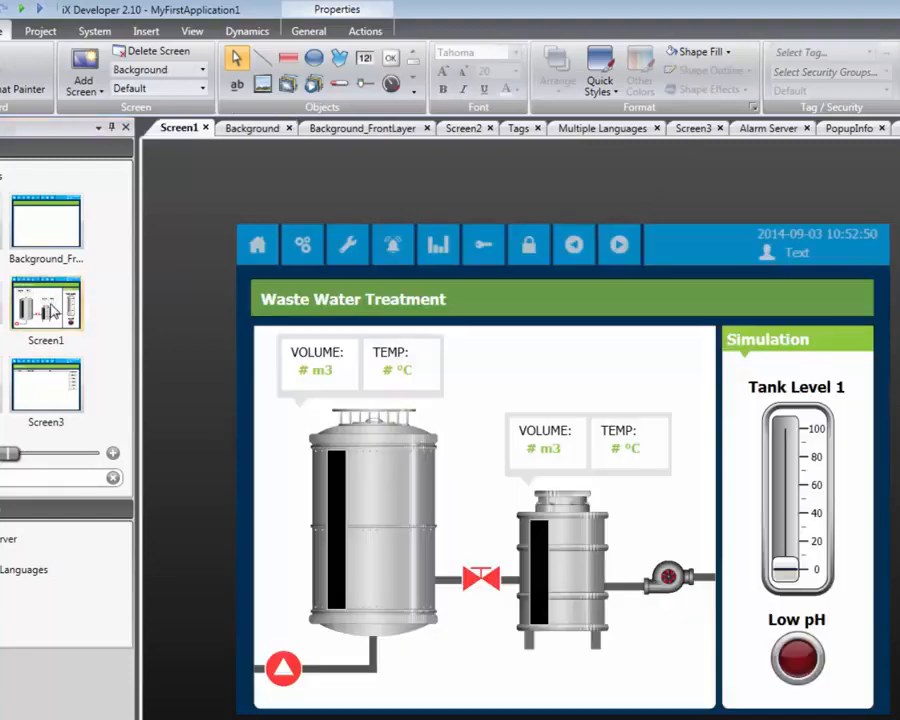
{"action": "left_click", "coordinate": [281, 676]}
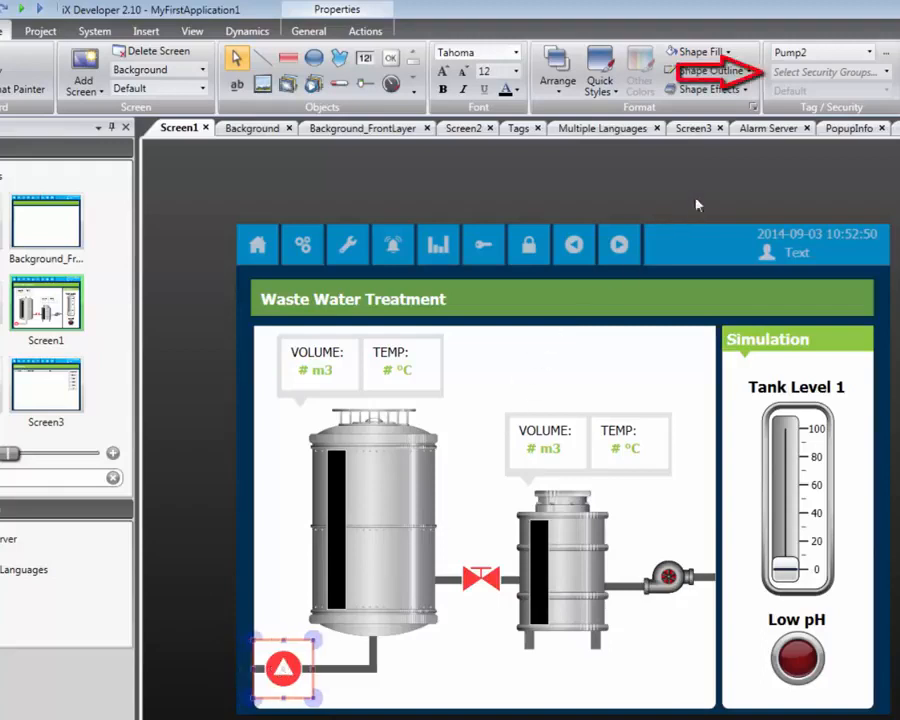
{"action": "left_click", "coordinate": [886, 73]}
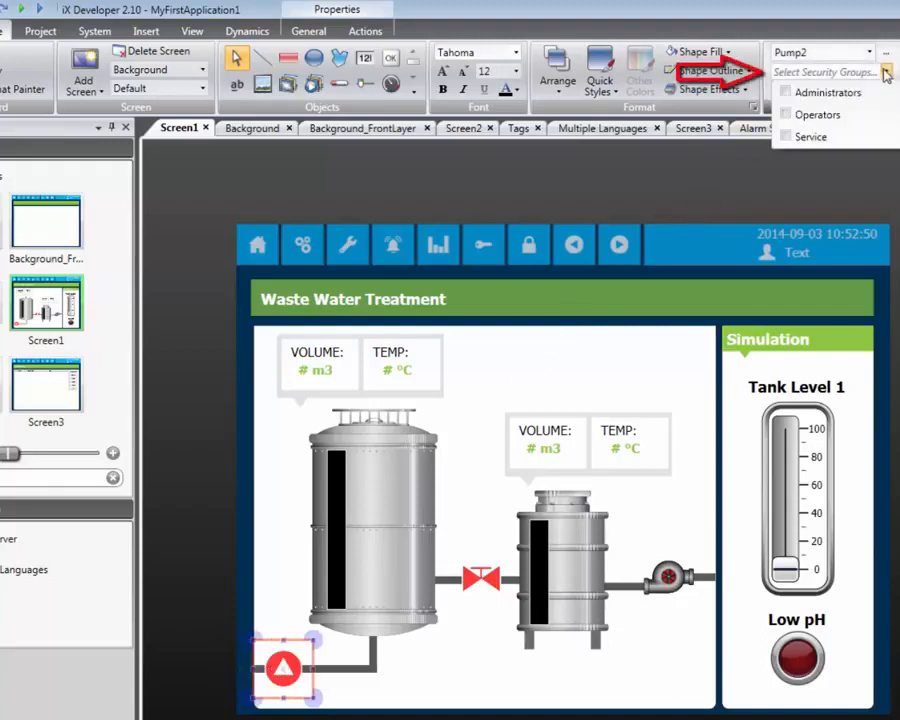
{"action": "left_click", "coordinate": [788, 114]}
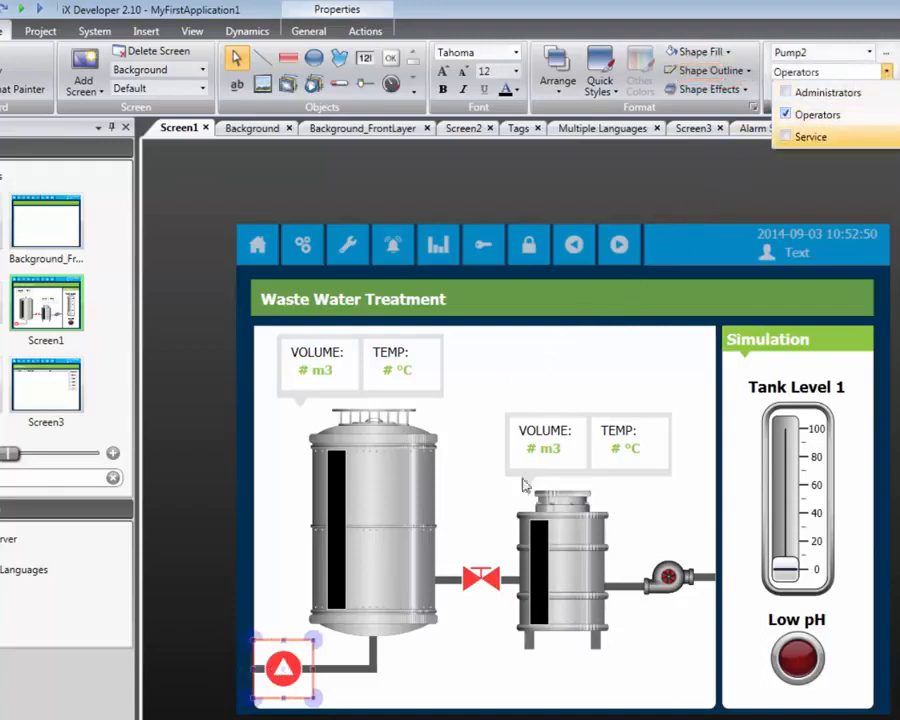
Restrict the valve symbol between the two tanks on Screen1 to the Service security group.
{"action": "left_click", "coordinate": [485, 575]}
{"action": "left_click", "coordinate": [485, 575]}
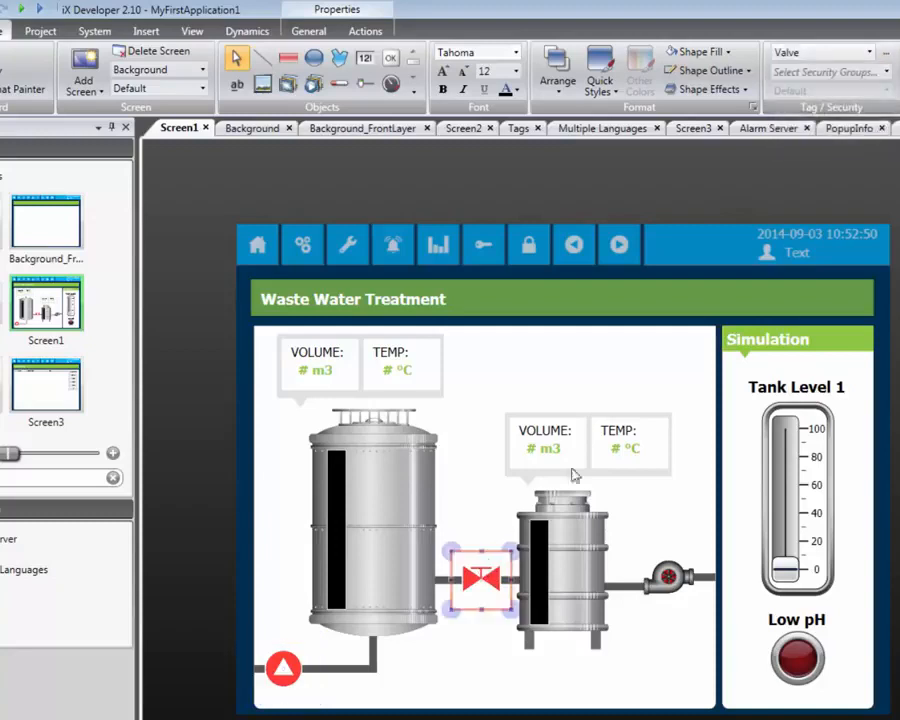
{"action": "left_click", "coordinate": [886, 72]}
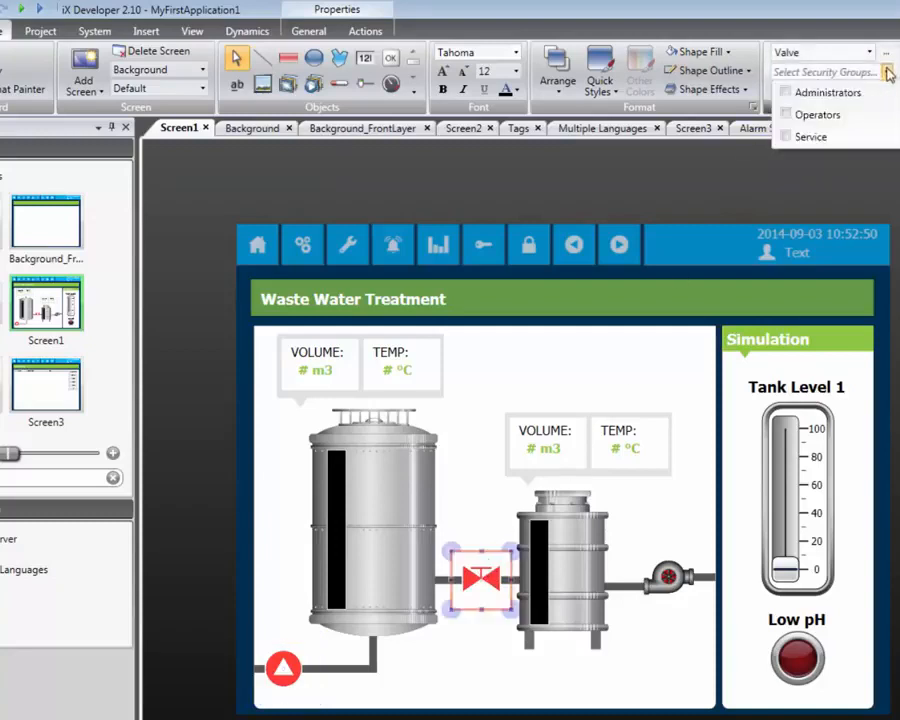
{"action": "left_click", "coordinate": [787, 137]}
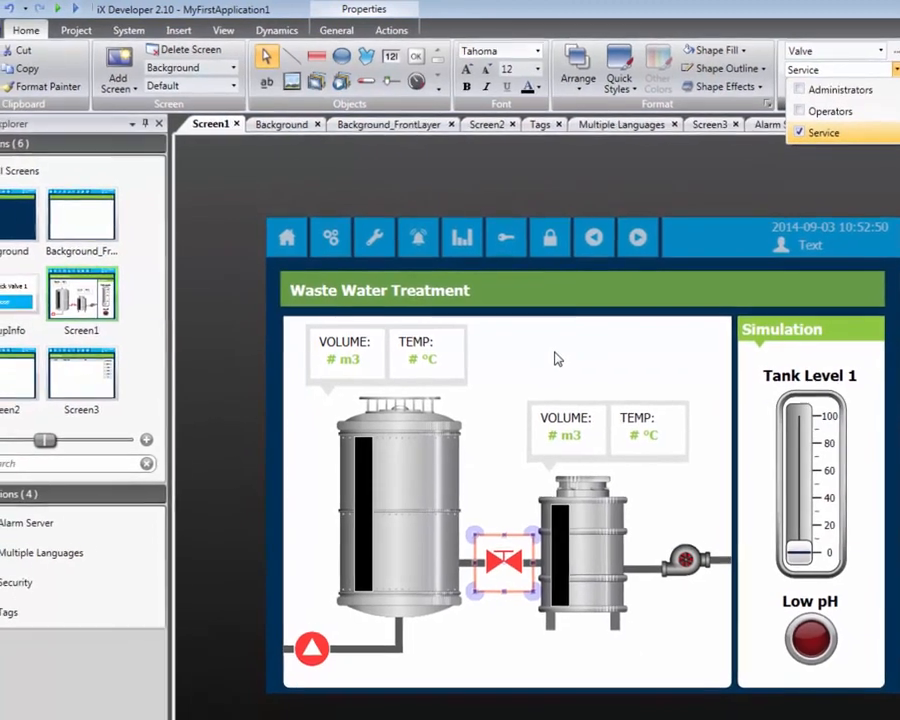
{"action": "left_click", "coordinate": [535, 370]}
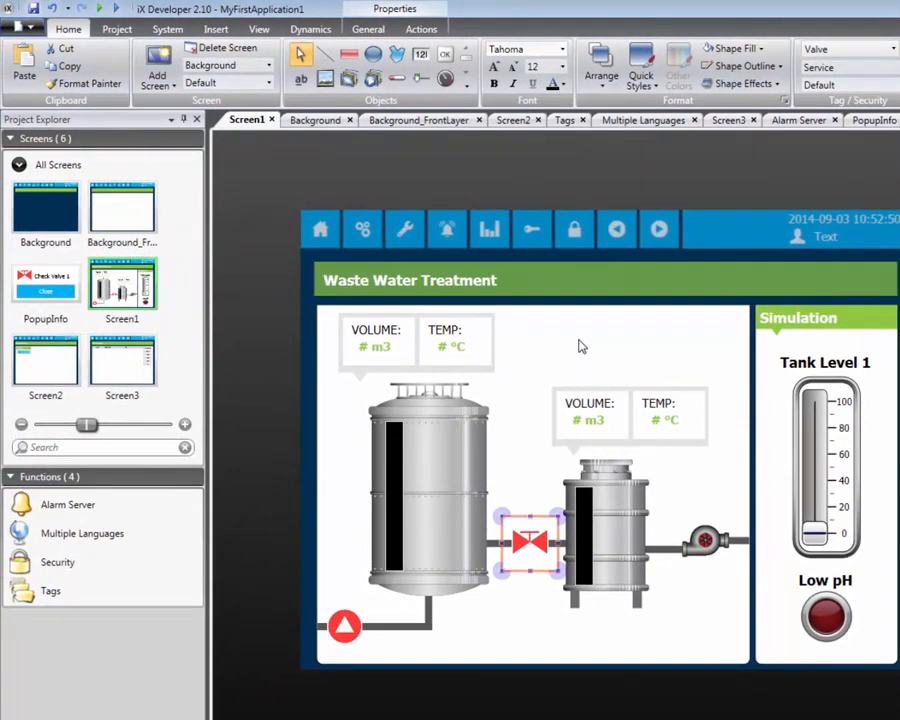
Restrict access to the whole of Screen2 to the Administrators security group.
{"action": "double_click", "coordinate": [45, 368]}
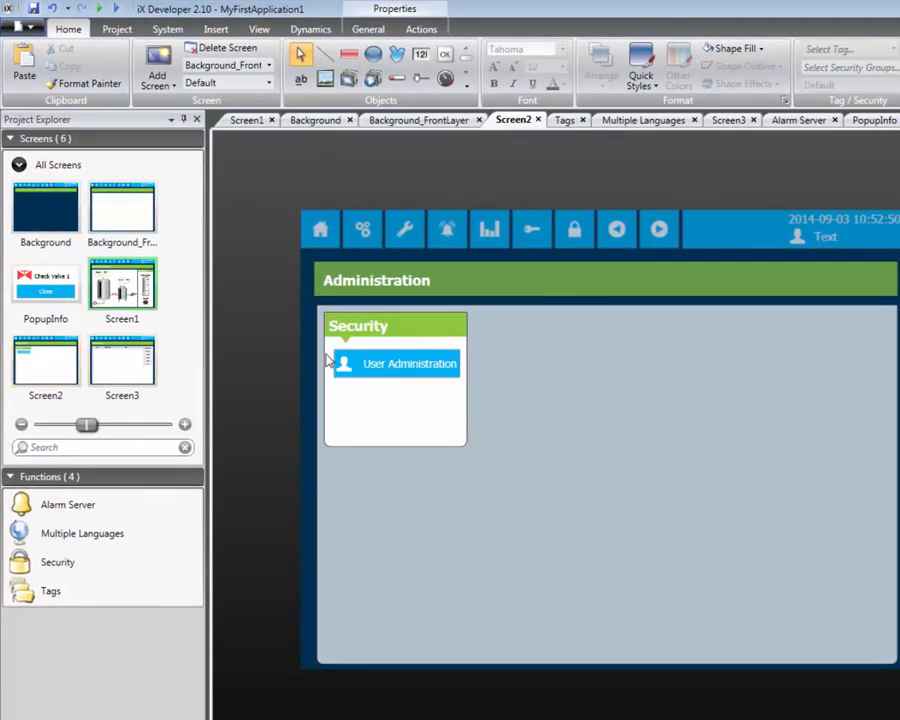
{"action": "left_click", "coordinate": [368, 29]}
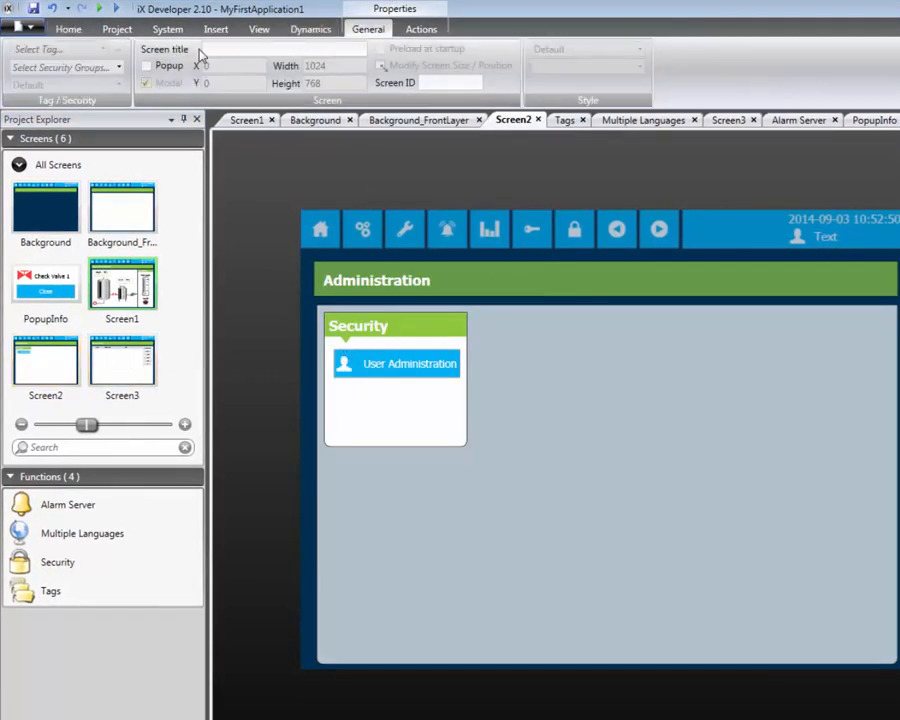
{"action": "left_click", "coordinate": [118, 68]}
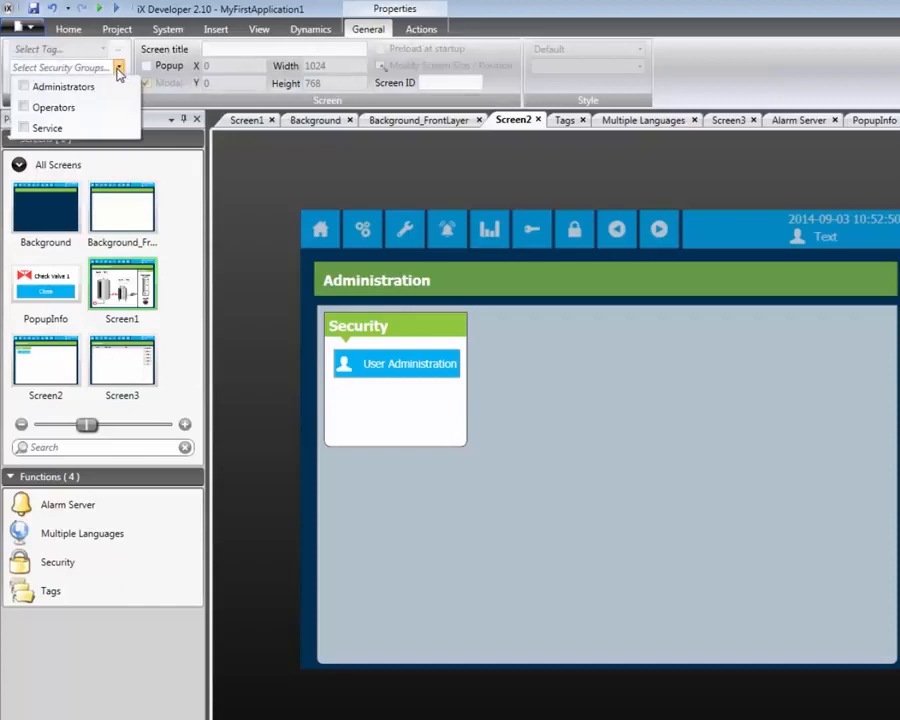
{"action": "left_click", "coordinate": [24, 88]}
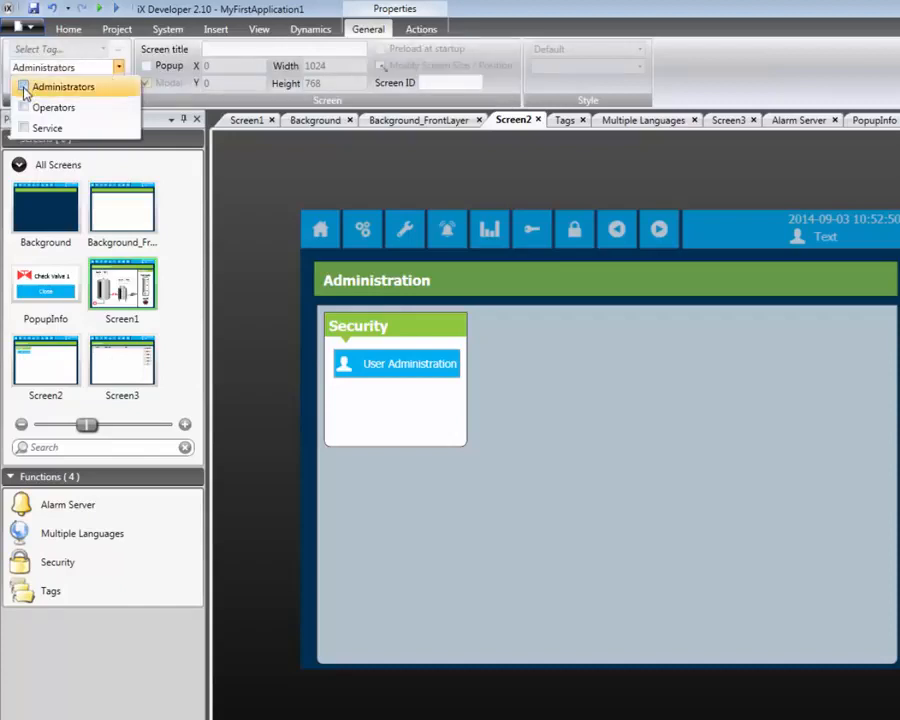
Assign the Show Users Dialog action to the Click event of the User Administration button on Screen2.
{"action": "left_click", "coordinate": [352, 366]}
{"action": "left_click", "coordinate": [352, 366]}
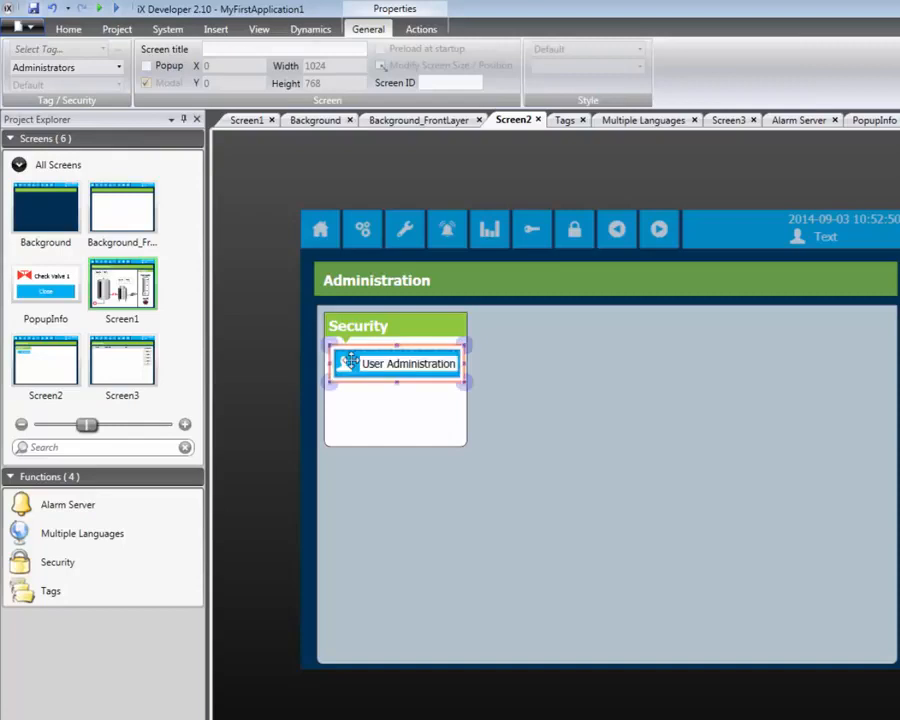
{"action": "left_click", "coordinate": [414, 30]}
{"action": "left_click", "coordinate": [158, 50]}
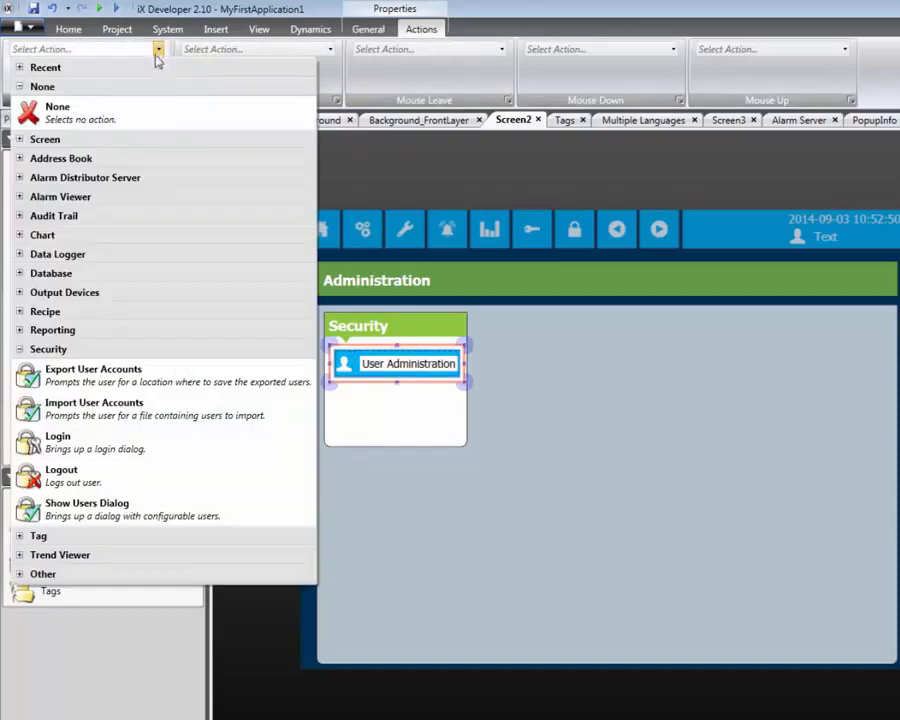
{"action": "left_click", "coordinate": [62, 510]}
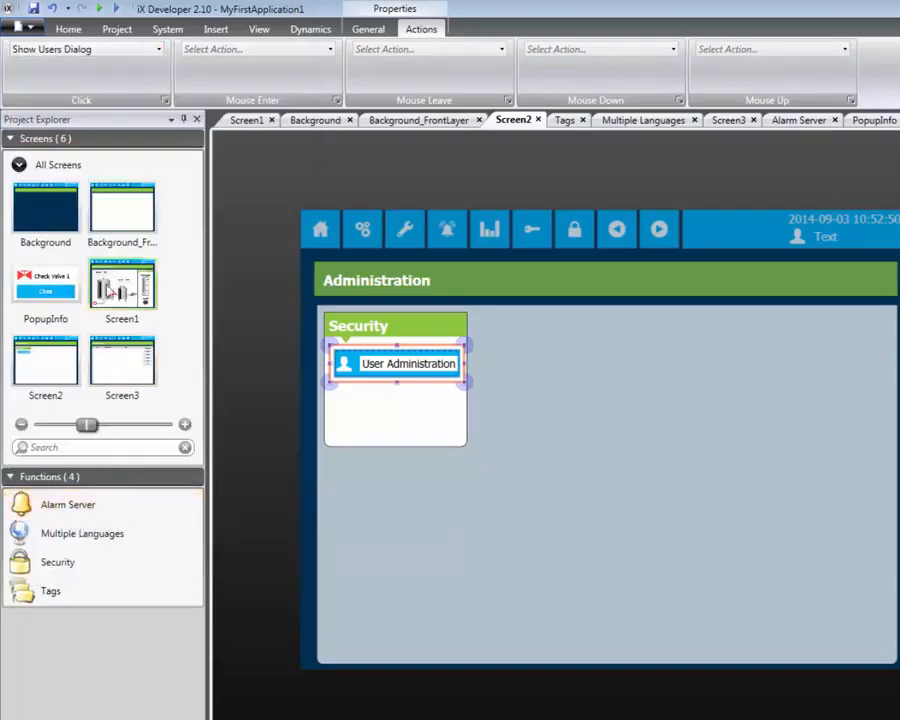
Run the project, try to operate the valve without being logged in, and dismiss the resulting message.
{"action": "left_click", "coordinate": [117, 29]}
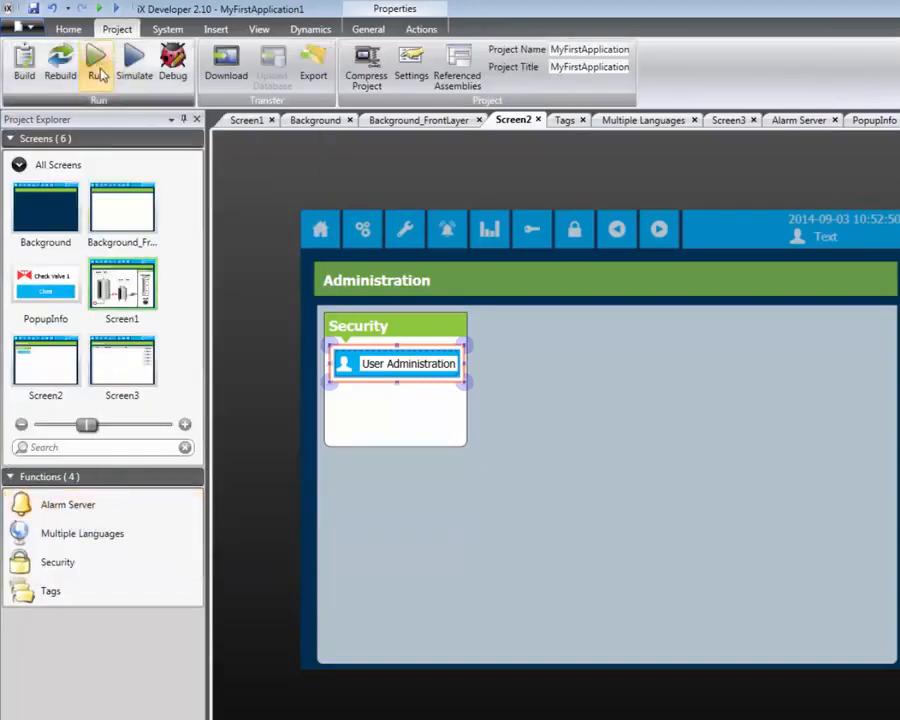
{"action": "left_click", "coordinate": [96, 66]}
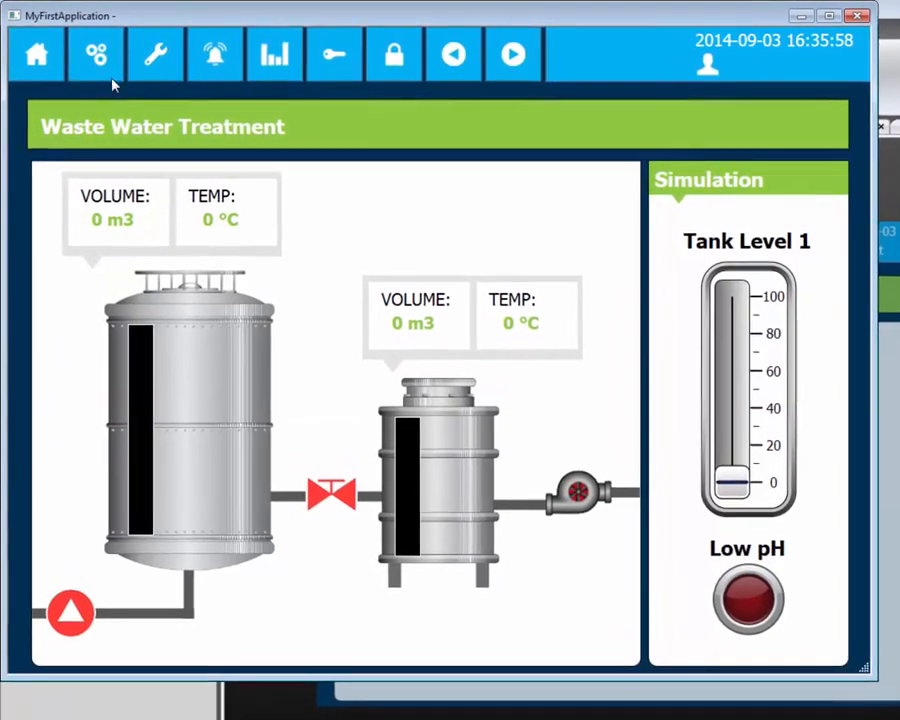
{"action": "left_click", "coordinate": [336, 497]}
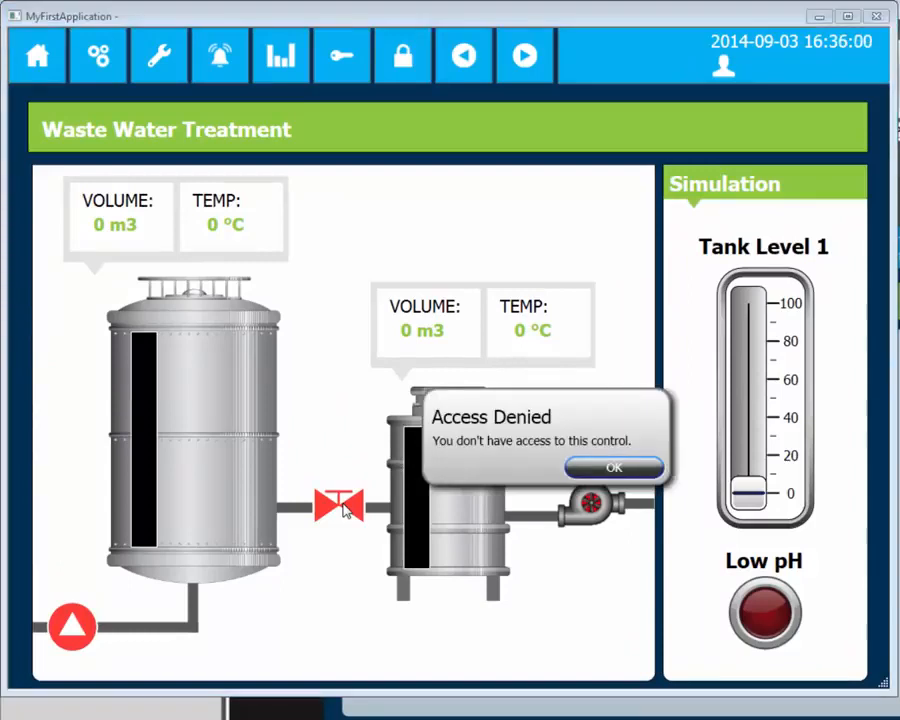
{"action": "left_click", "coordinate": [590, 467]}
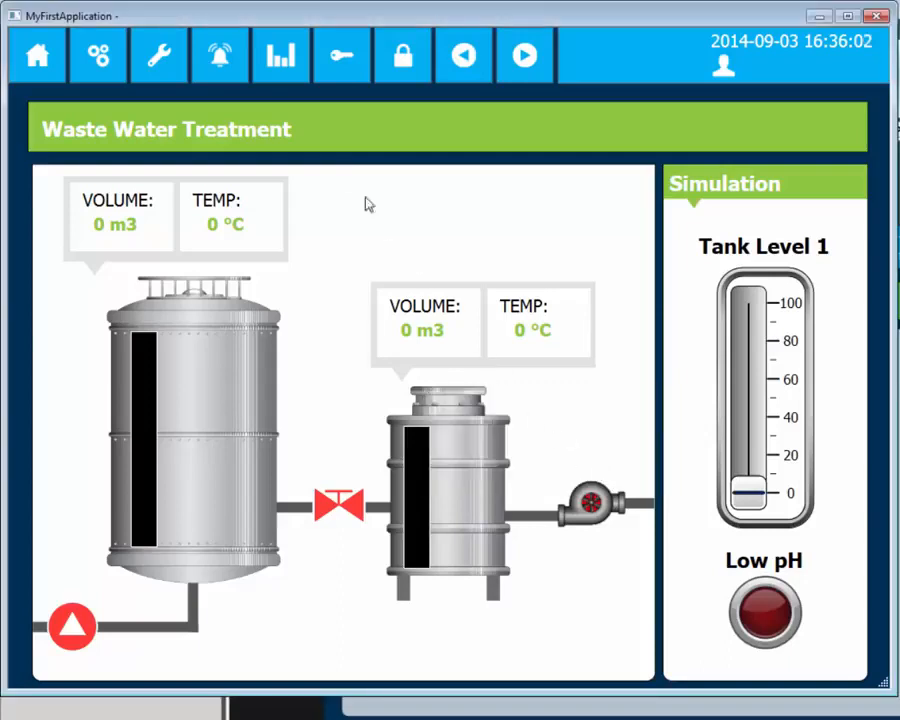
Log in to the running application as User1 with the account password and dismiss the login message.
{"action": "left_click", "coordinate": [343, 72]}
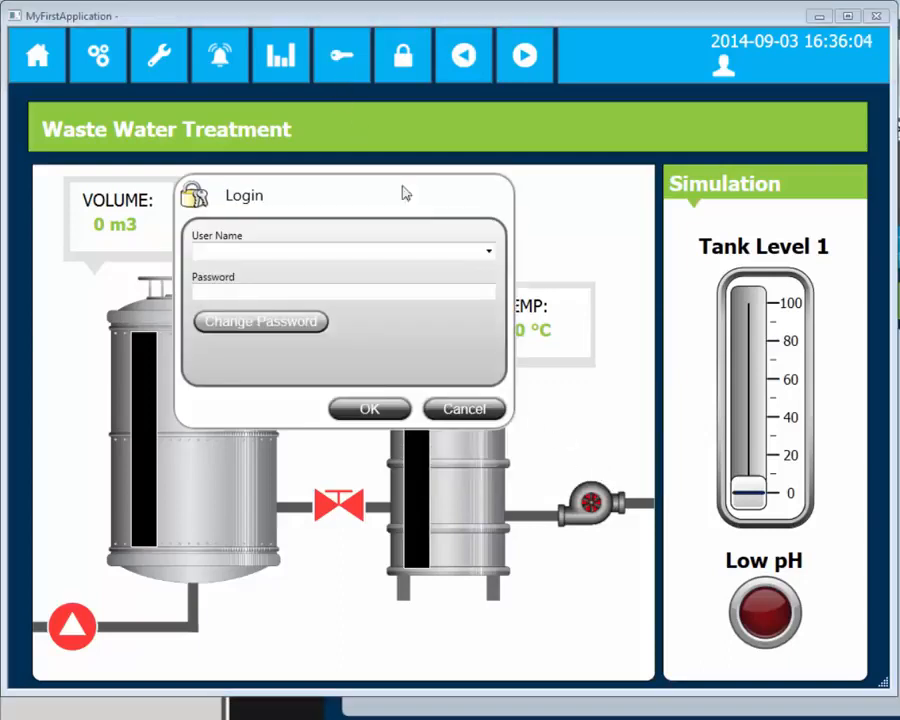
{"action": "left_click", "coordinate": [489, 254]}
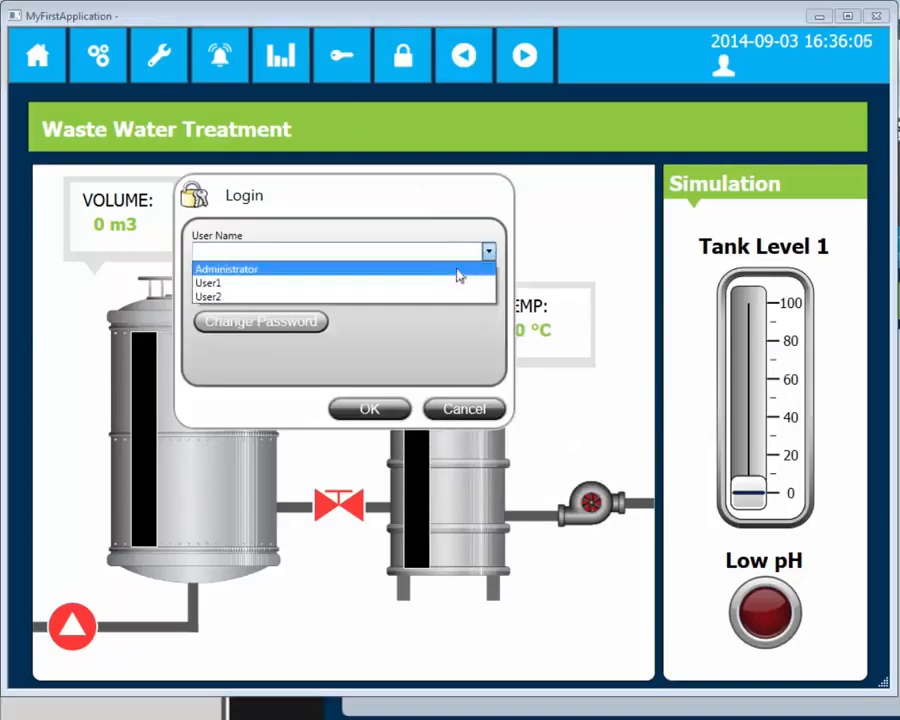
{"action": "left_click", "coordinate": [449, 285]}
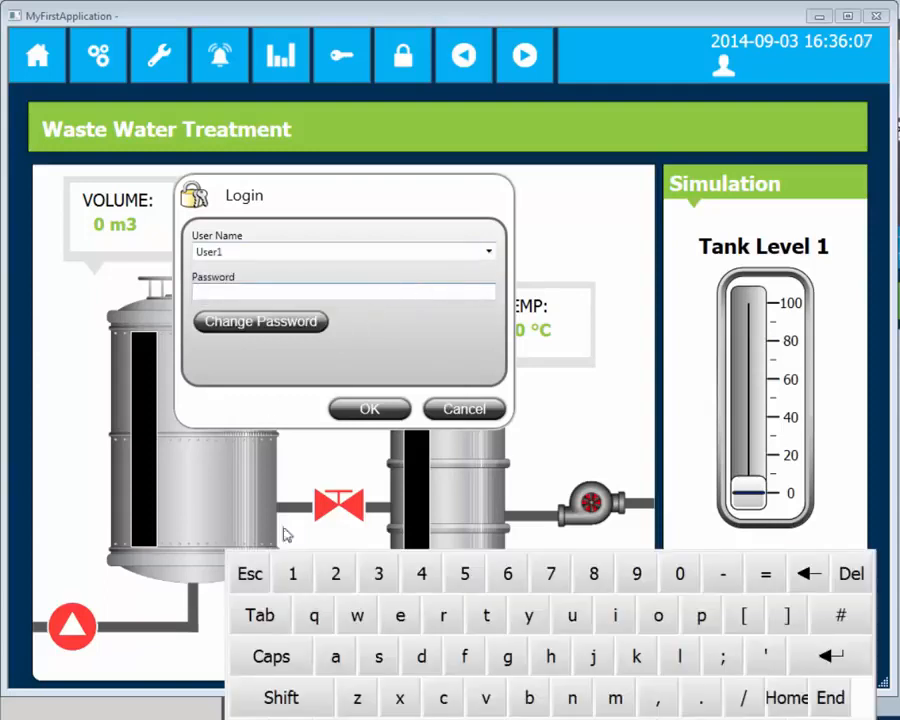
{"action": "left_click", "coordinate": [848, 660]}
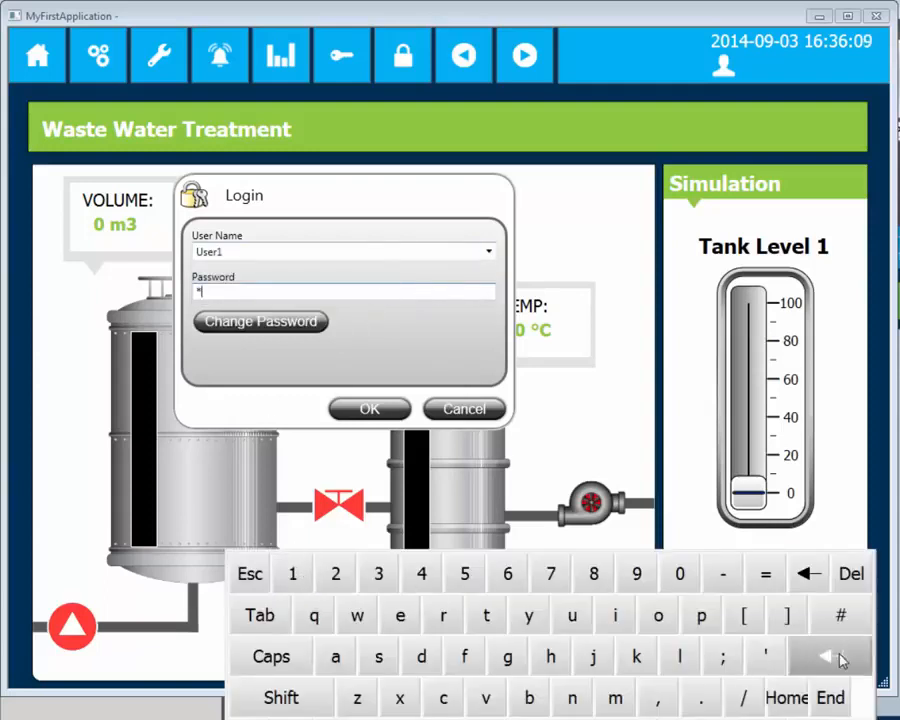
{"action": "left_click", "coordinate": [610, 466]}
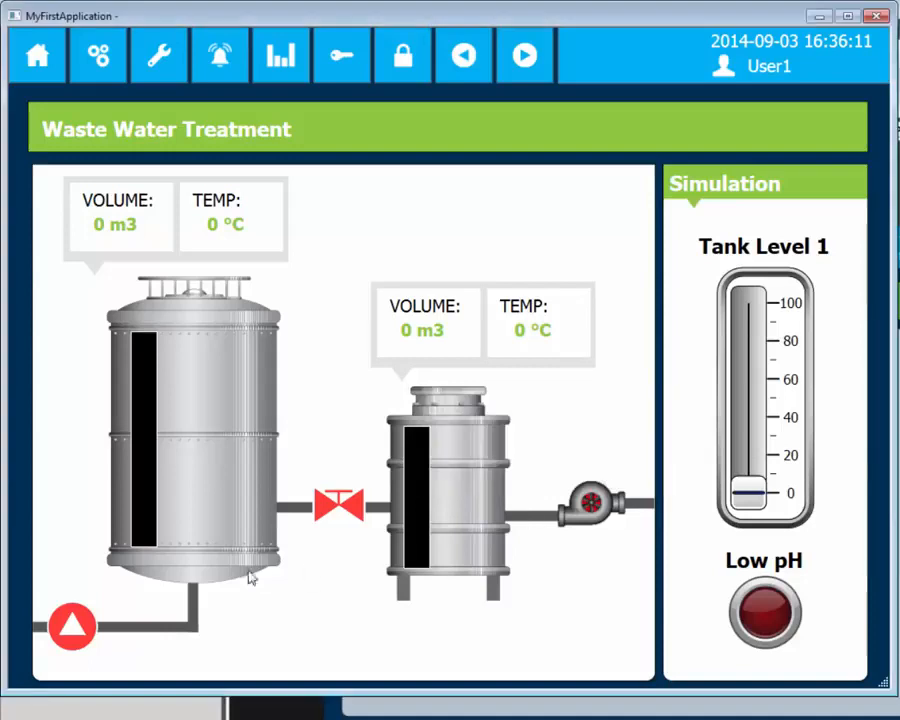
Try to operate the pump and the valve as User1 and dismiss the resulting message.
{"action": "left_click", "coordinate": [72, 625]}
{"action": "left_click", "coordinate": [332, 506]}
{"action": "left_click", "coordinate": [598, 468]}
Log in to the running application as User2 with the account password and dismiss the login message.
{"action": "left_click", "coordinate": [330, 68]}
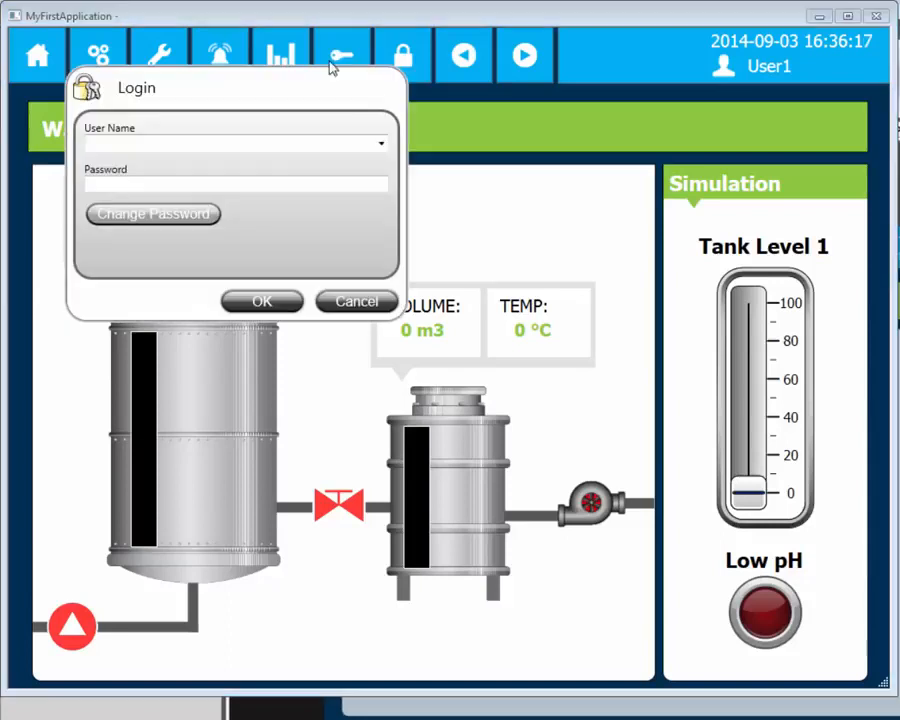
{"action": "left_click", "coordinate": [380, 145]}
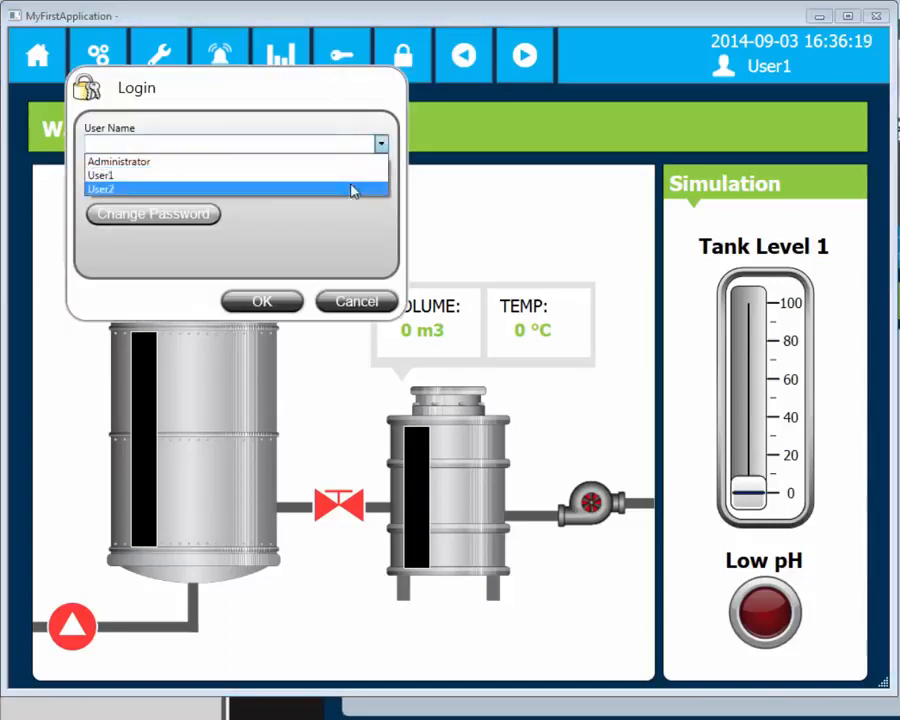
{"action": "left_click", "coordinate": [354, 189]}
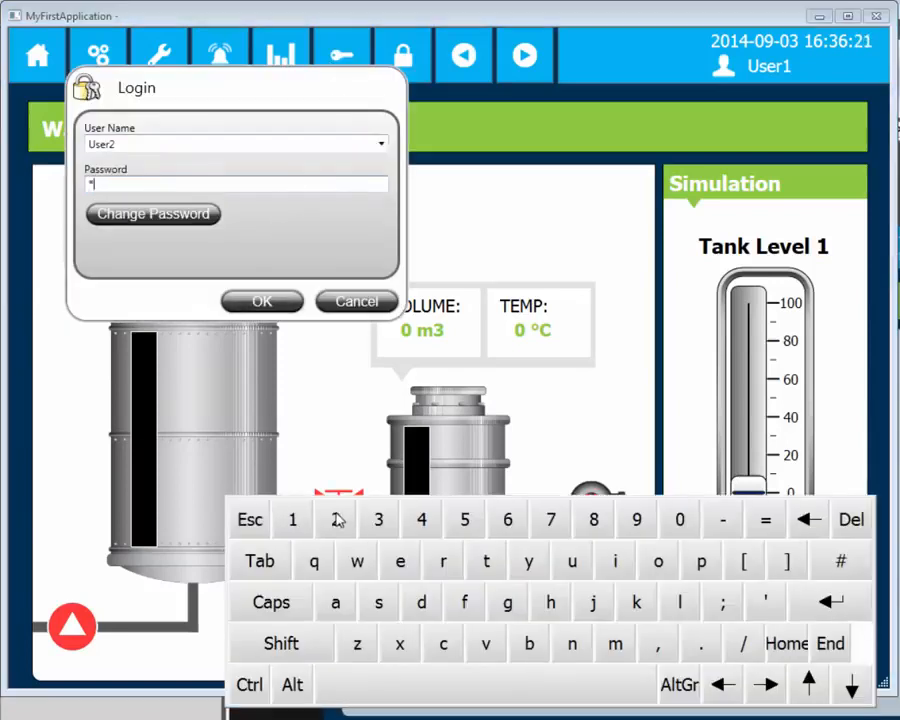
{"action": "left_click", "coordinate": [261, 301]}
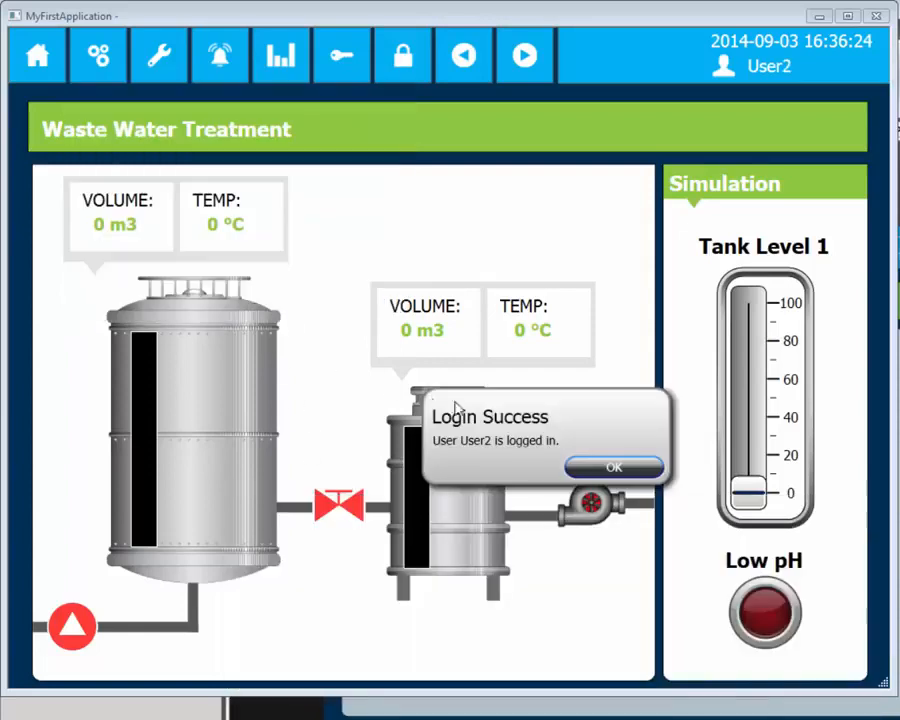
{"action": "left_click", "coordinate": [585, 467]}
Toggle the valve as User2, try to open the restricted Administration screen, and dismiss the resulting message.
{"action": "left_click", "coordinate": [360, 505]}
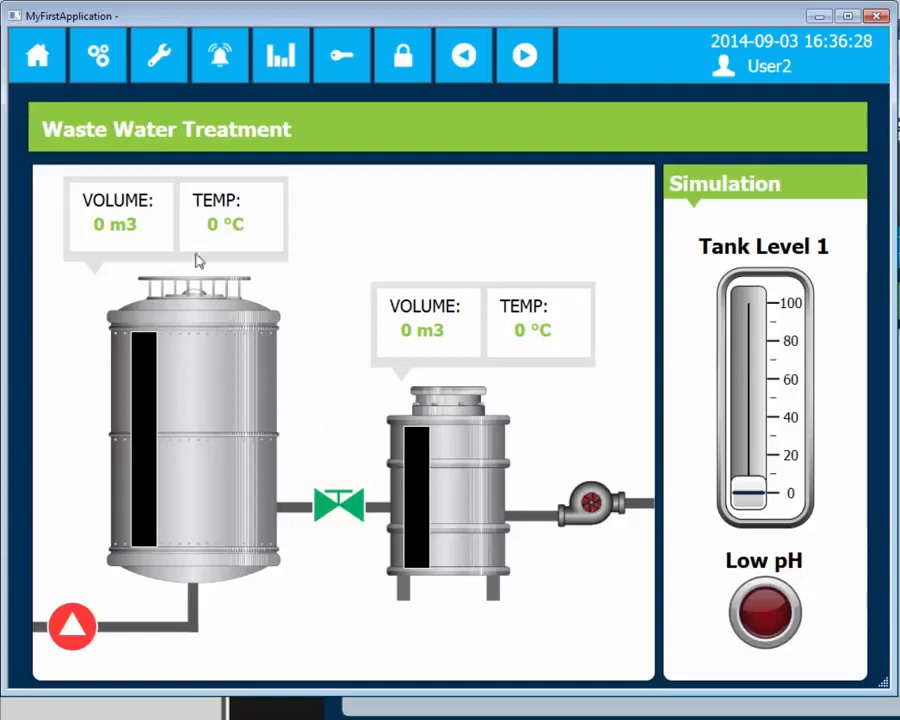
{"action": "left_click", "coordinate": [100, 57]}
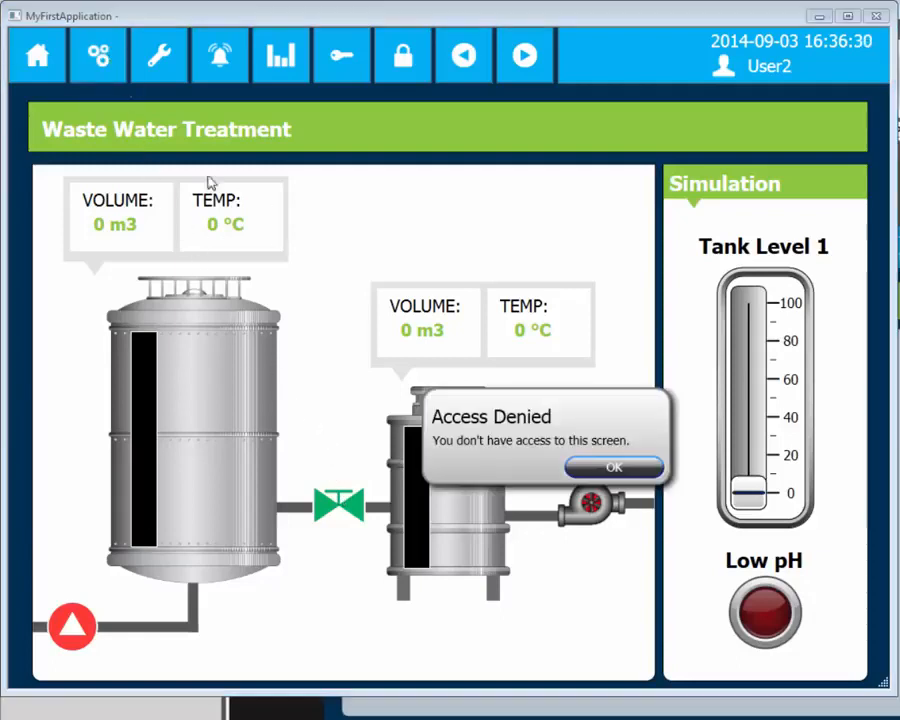
{"action": "left_click", "coordinate": [600, 466]}
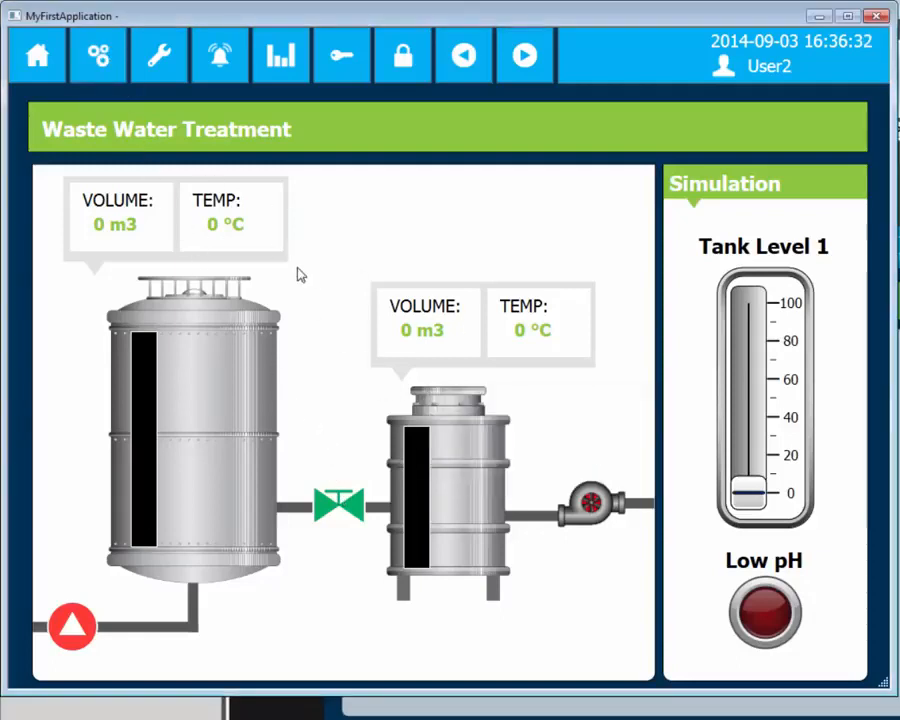
Log in to the running application as Administrator with the account password and dismiss the login message.
{"action": "left_click", "coordinate": [341, 55]}
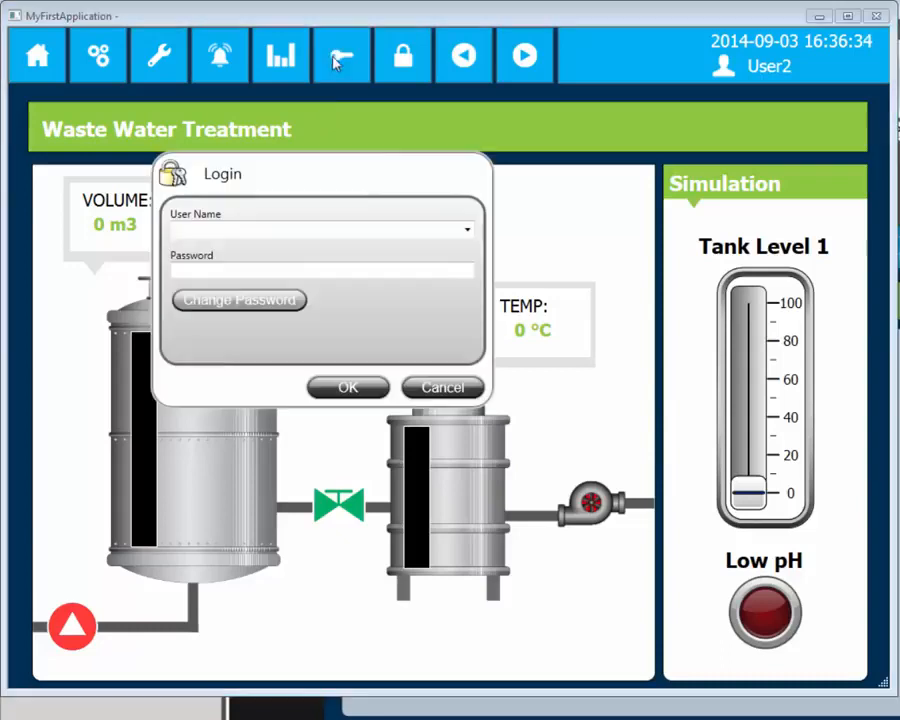
{"action": "left_click", "coordinate": [467, 229]}
{"action": "left_click", "coordinate": [361, 248]}
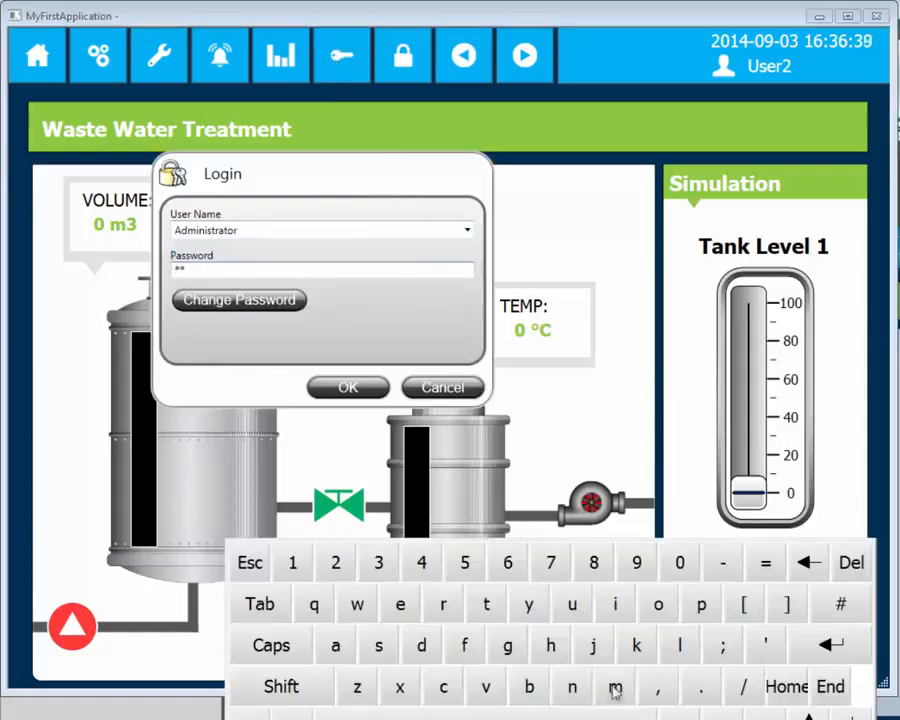
{"action": "left_click", "coordinate": [615, 691]}
{"action": "left_click", "coordinate": [615, 608]}
{"action": "left_click", "coordinate": [582, 691]}
{"action": "left_click", "coordinate": [829, 651]}
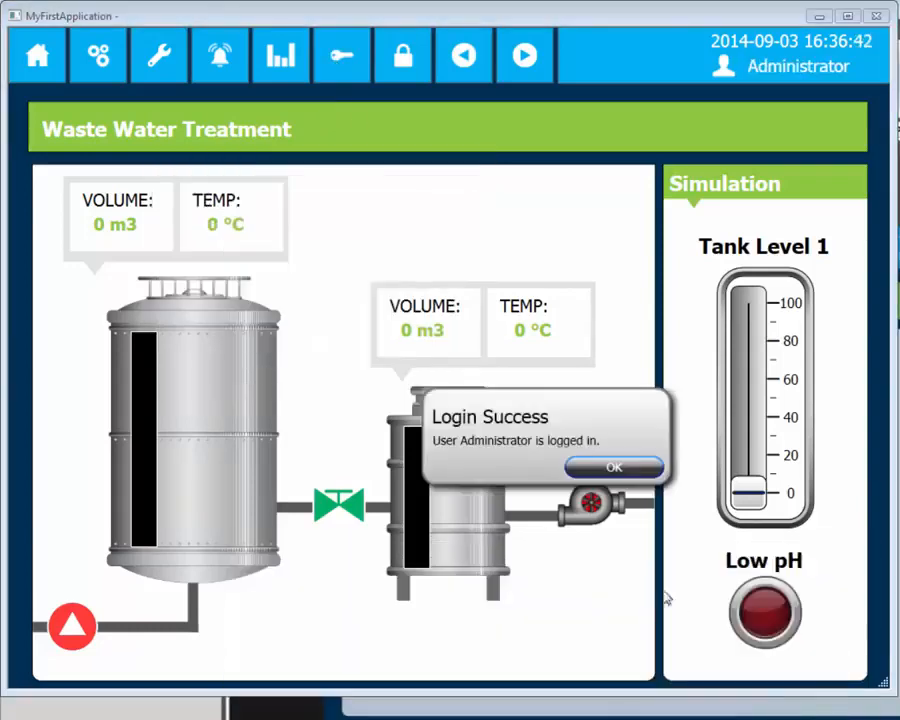
{"action": "left_click", "coordinate": [612, 467]}
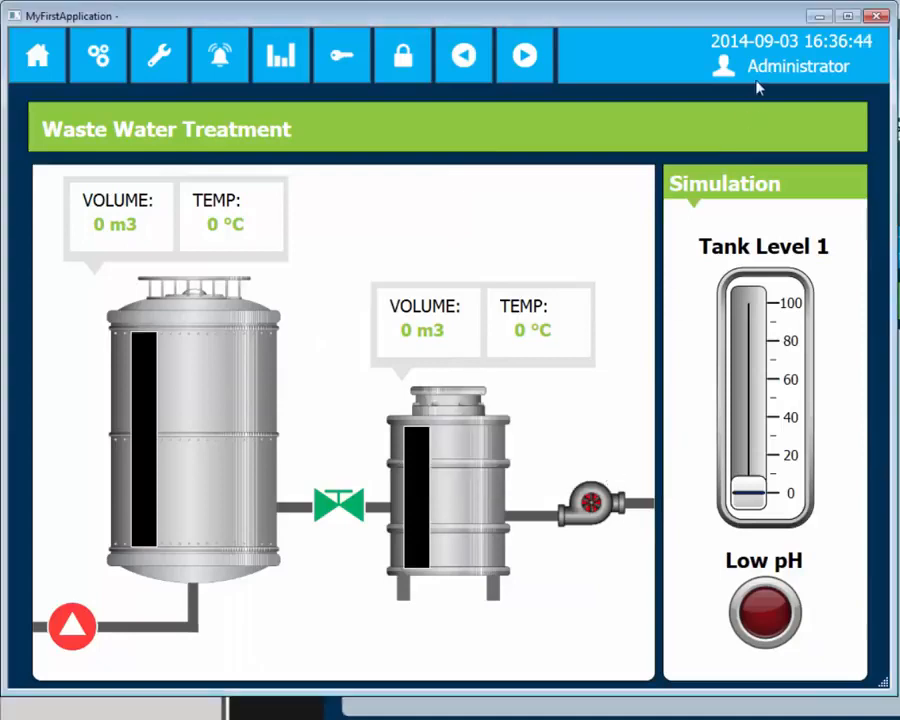
Open the user administration list from the Administration screen and move the Users dialog so it is fully visible.
{"action": "left_click", "coordinate": [88, 62]}
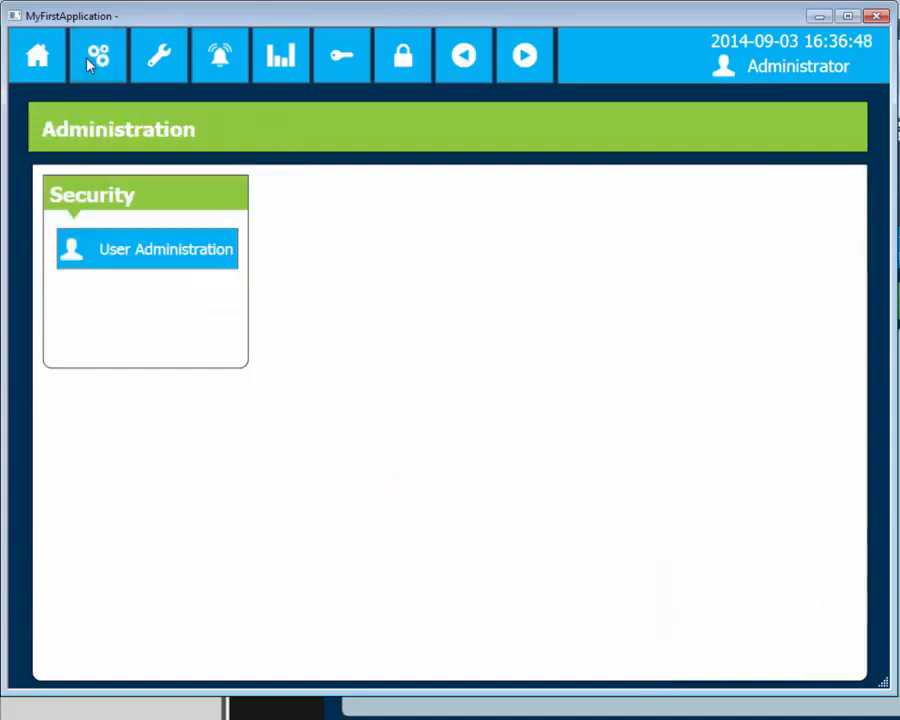
{"action": "left_click", "coordinate": [89, 261]}
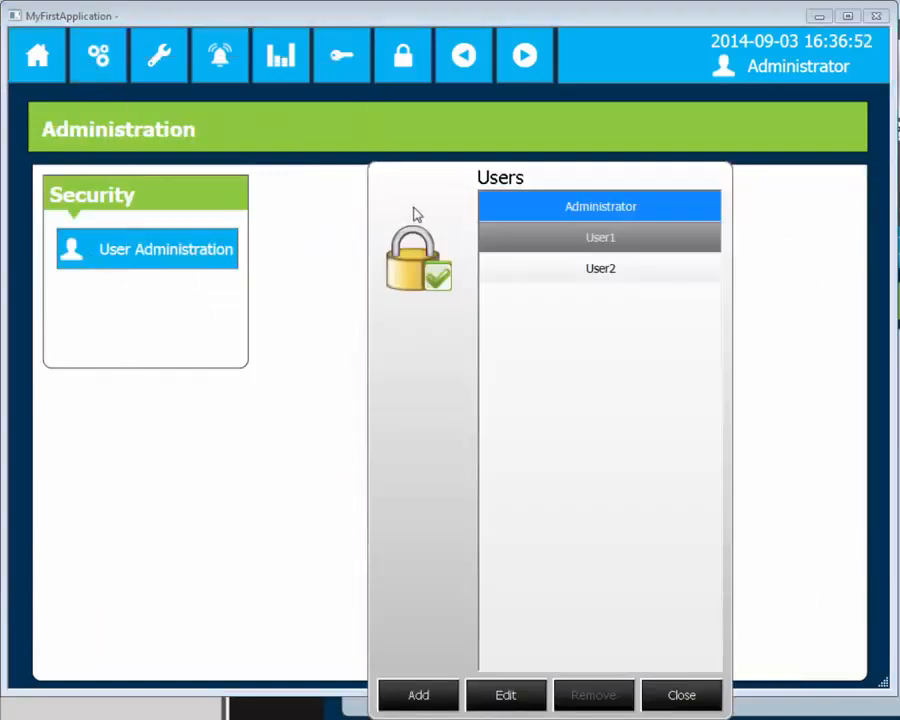
{"action": "left_click_drag", "start_coordinate": [413, 212], "coordinate": [408, 178]}
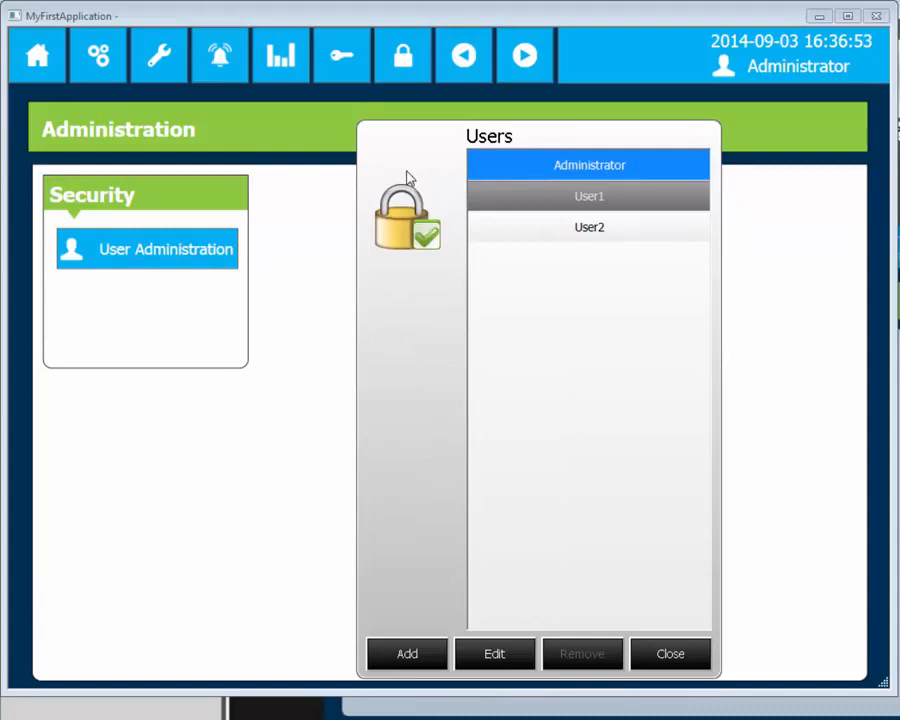
Add a runtime user with the user name User3, enter the account password, and continue to the security group selection.
{"action": "left_click", "coordinate": [418, 657]}
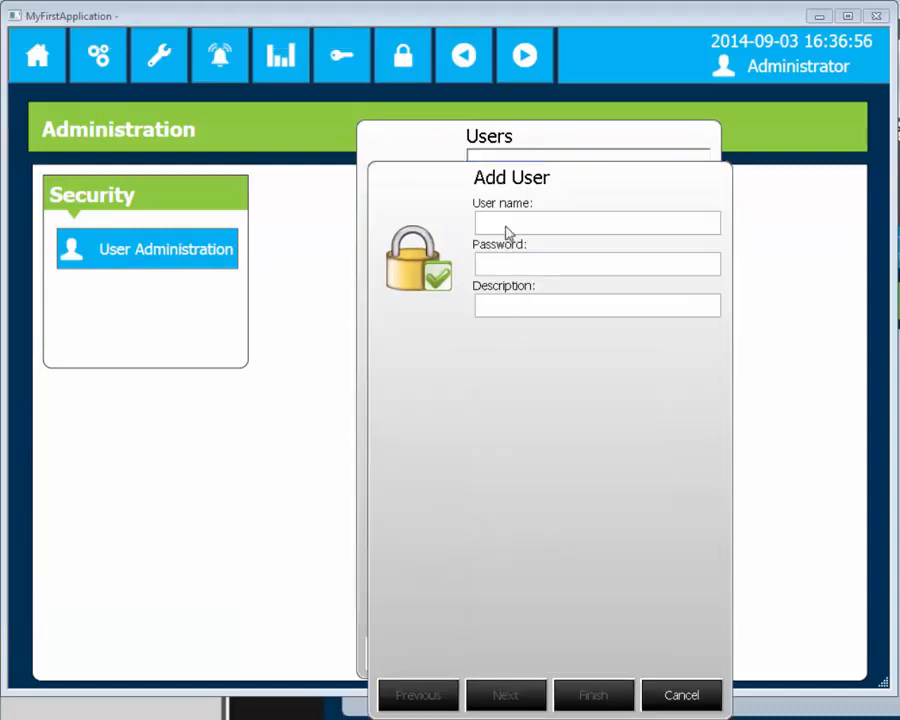
{"action": "left_click", "coordinate": [506, 227]}
{"action": "type", "text": "U"}
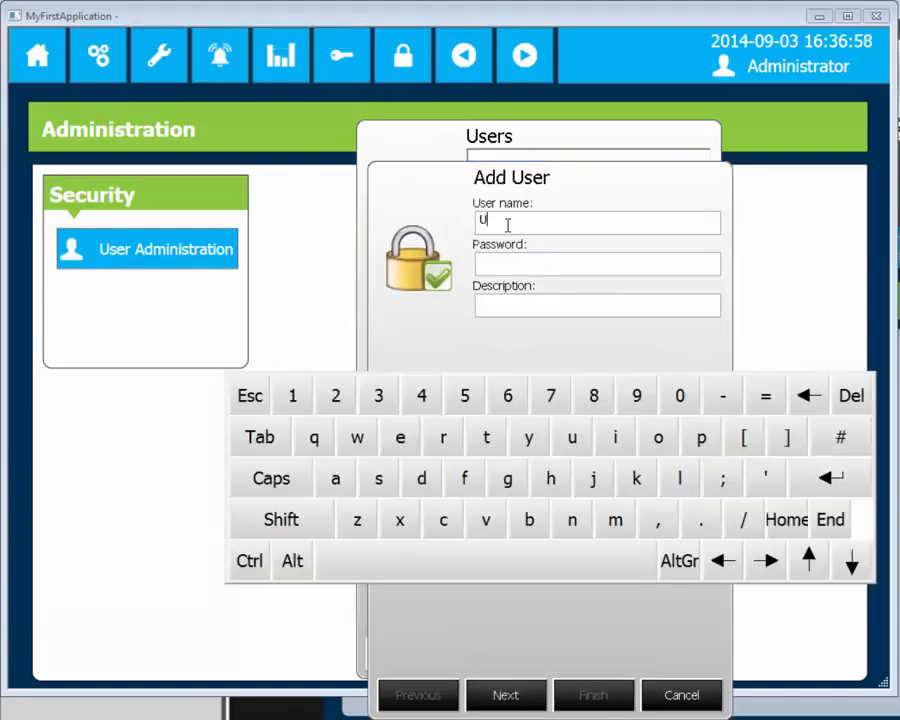
{"action": "type", "text": "ser3"}
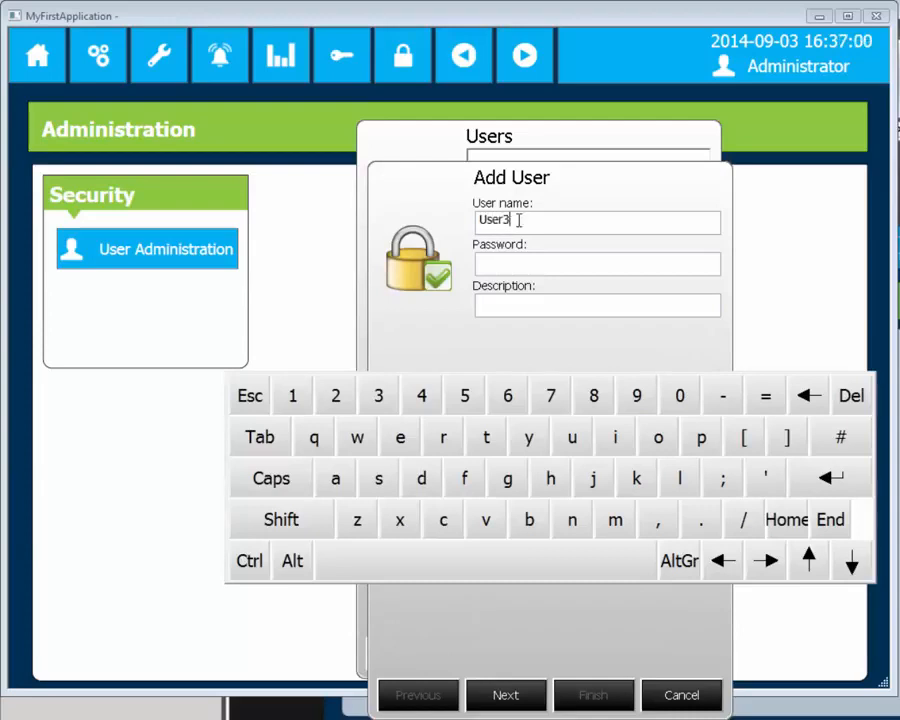
{"action": "left_click", "coordinate": [507, 268]}
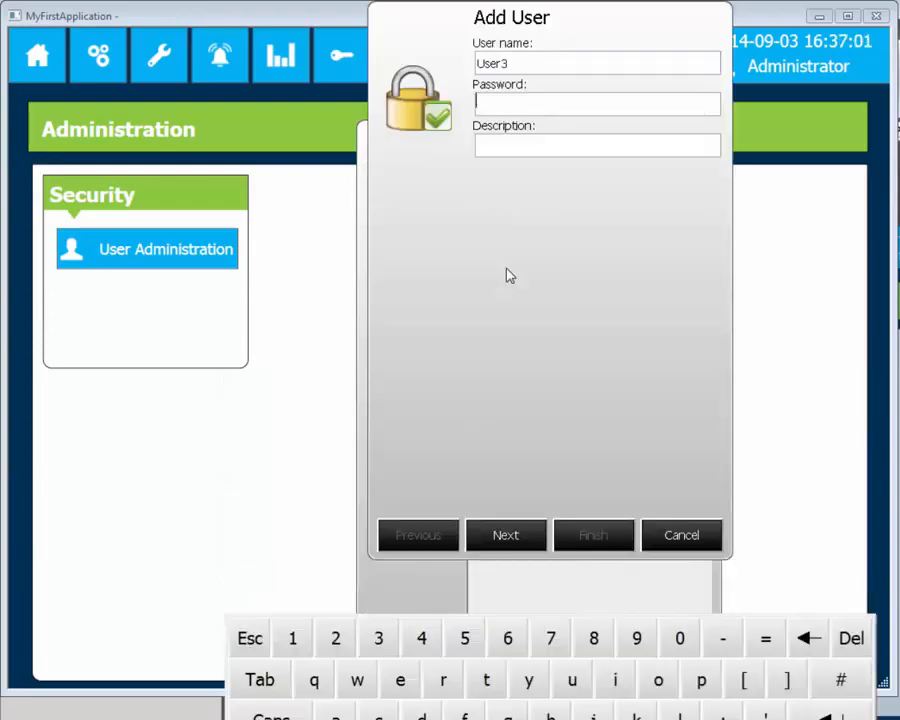
{"action": "left_click", "coordinate": [379, 639]}
{"action": "left_click", "coordinate": [515, 537]}
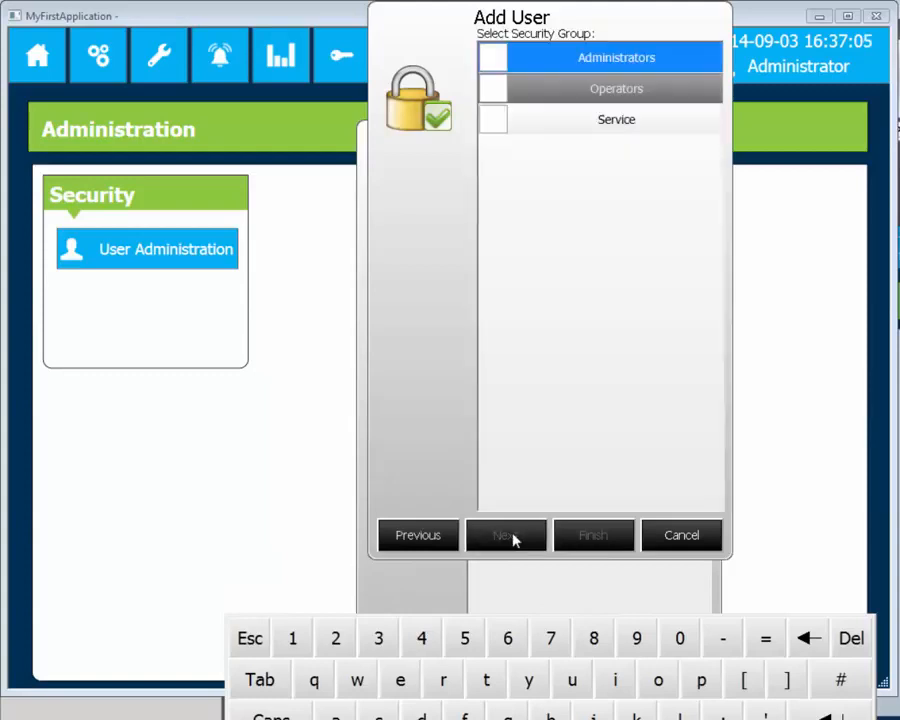
Assign User3 to the Operators security group, finish adding the user, and close the Users dialog.
{"action": "left_click", "coordinate": [500, 89]}
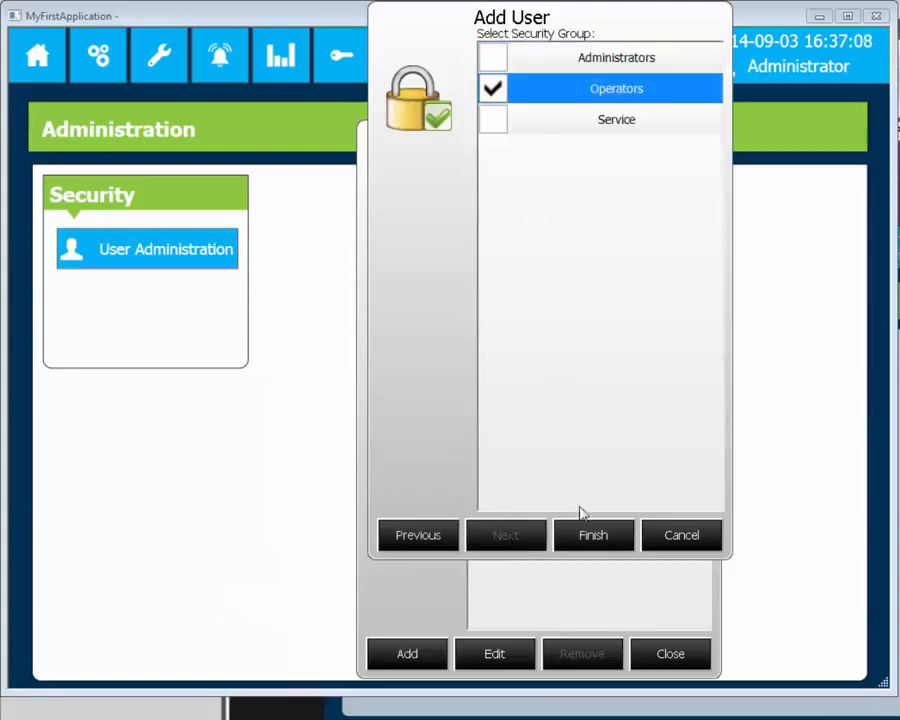
{"action": "left_click", "coordinate": [590, 536]}
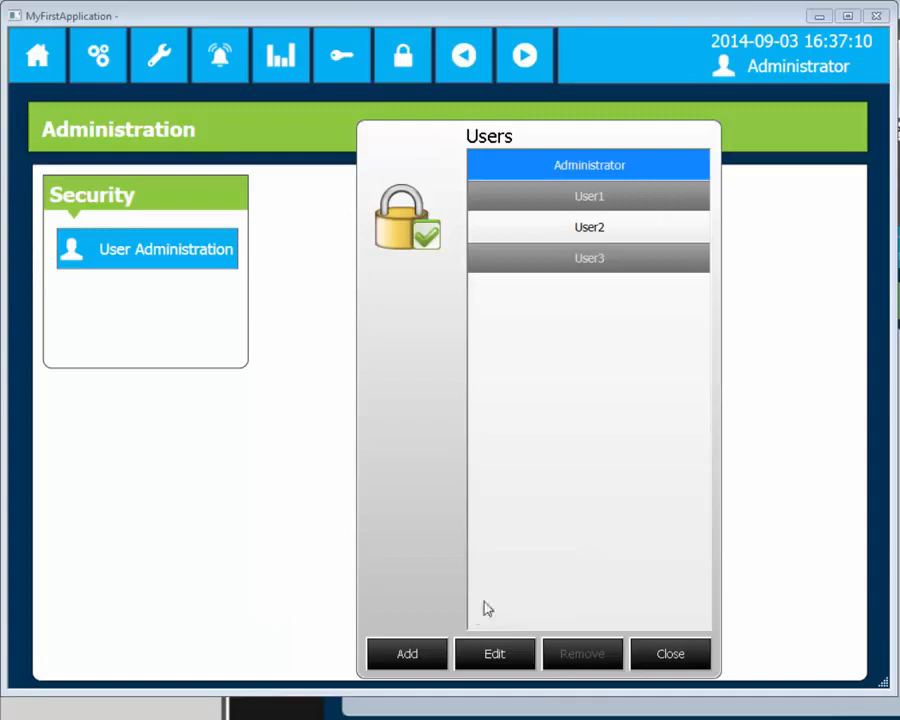
{"action": "left_click", "coordinate": [664, 655]}
Log in to the running application as User3 with the account password and dismiss the login message.
{"action": "left_click", "coordinate": [354, 63]}
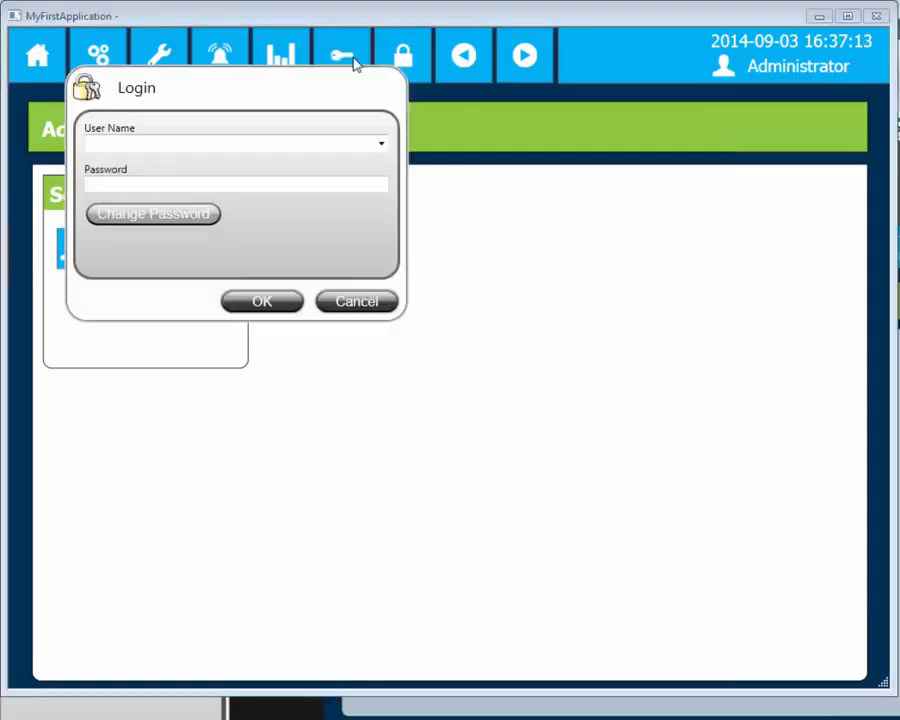
{"action": "left_click", "coordinate": [381, 145]}
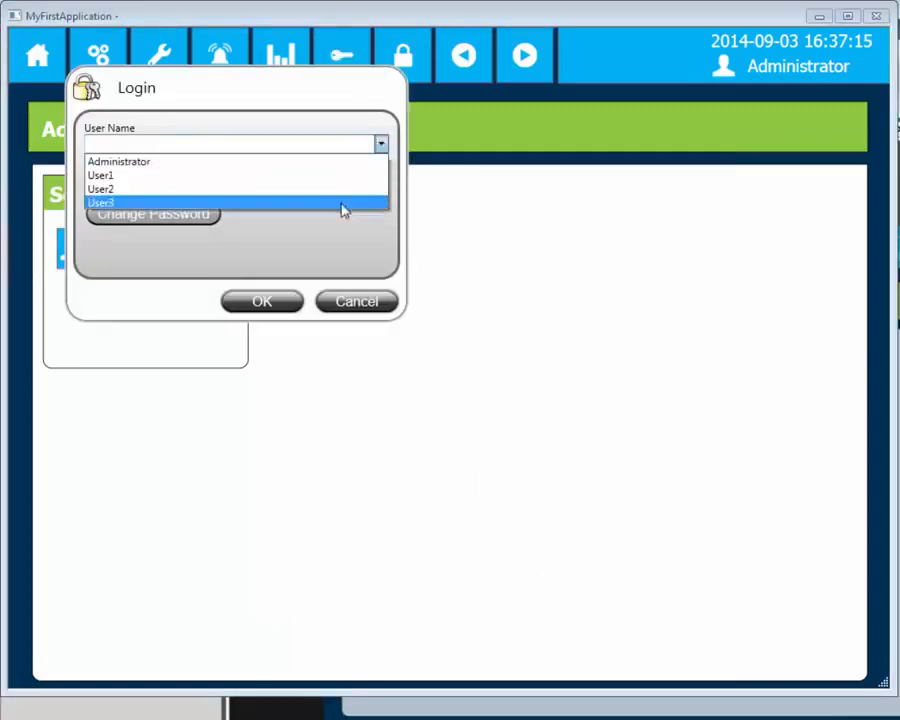
{"action": "left_click", "coordinate": [343, 203]}
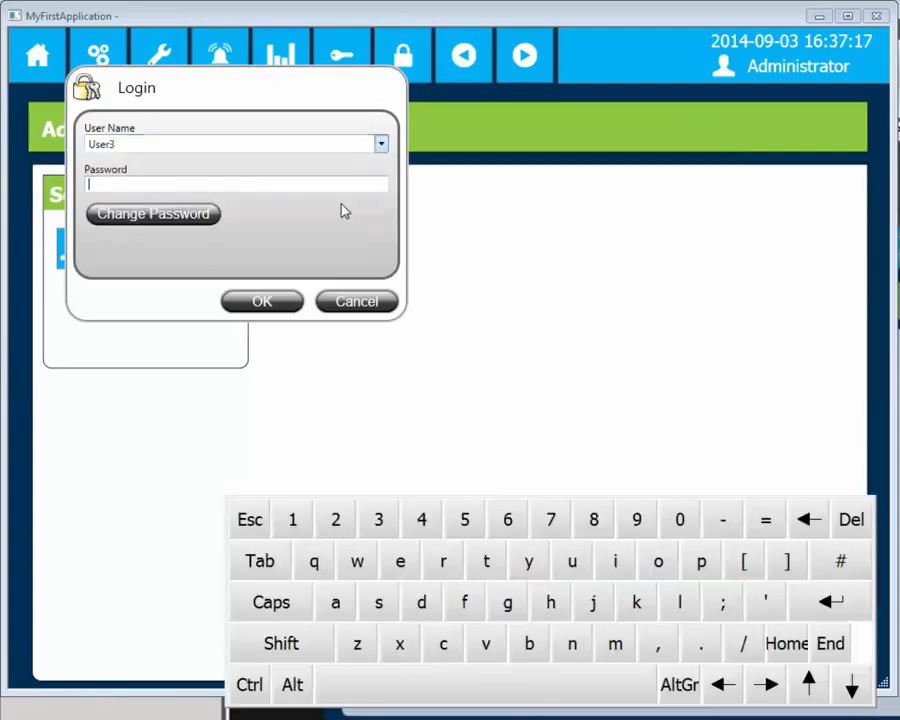
{"action": "left_click", "coordinate": [380, 520]}
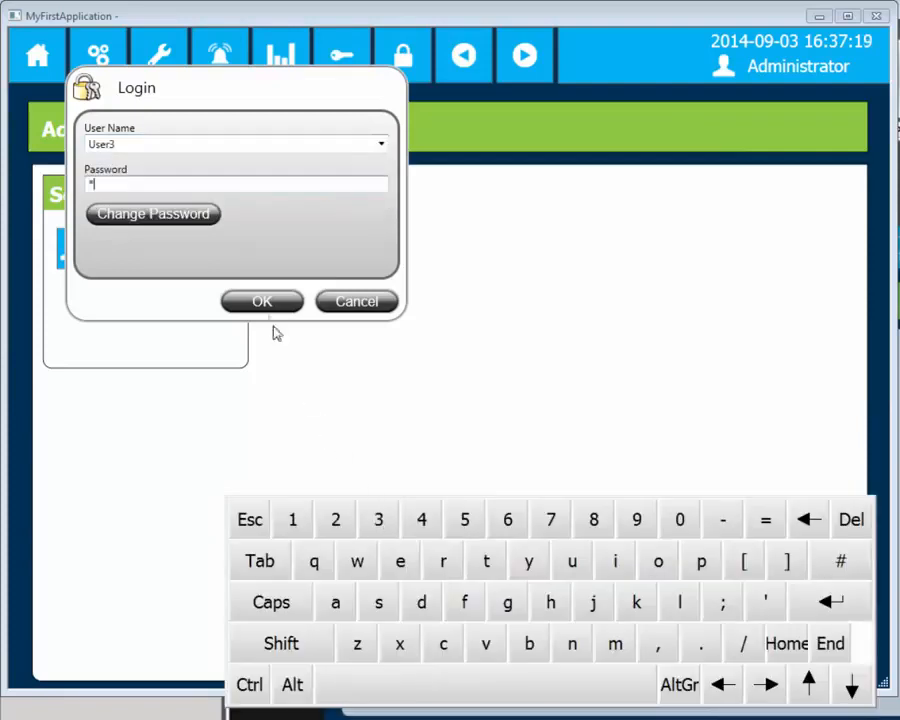
{"action": "left_click", "coordinate": [264, 302]}
{"action": "left_click", "coordinate": [607, 467]}
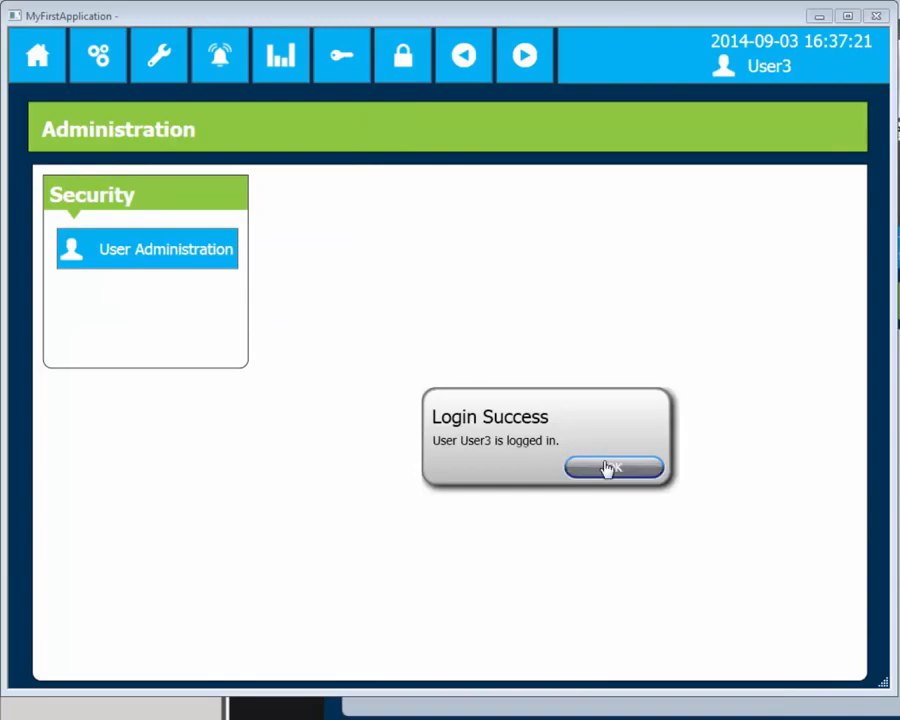